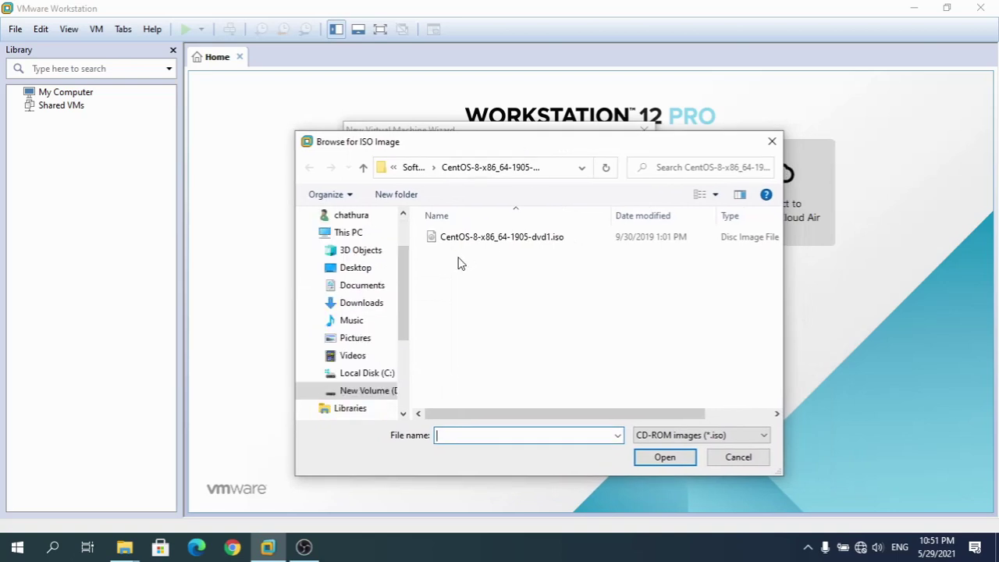
Choose CentOS-8-x86_64-1905-dvd1.iso as the installer disc image for the new VM
left_click(470, 242)
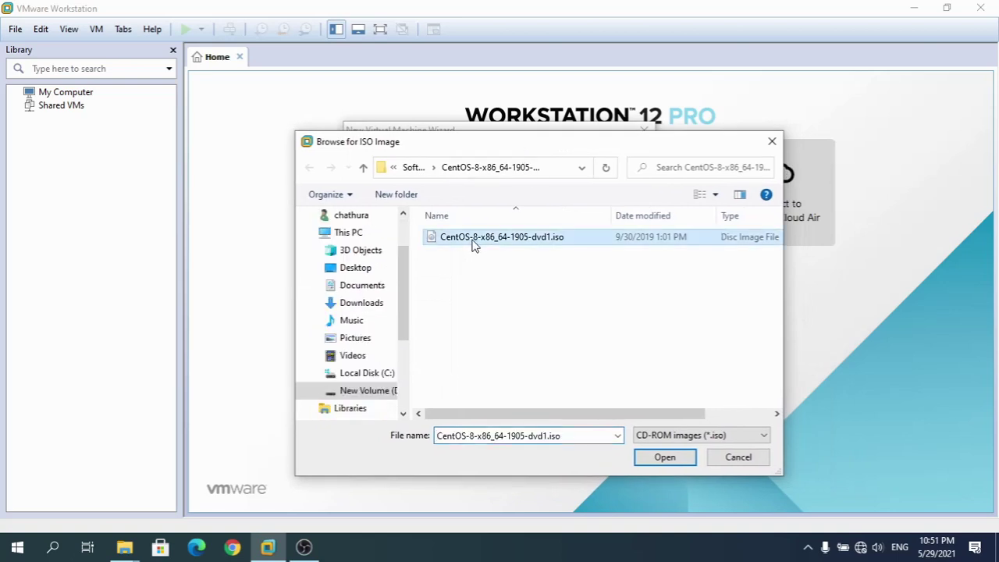
left_click(665, 459)
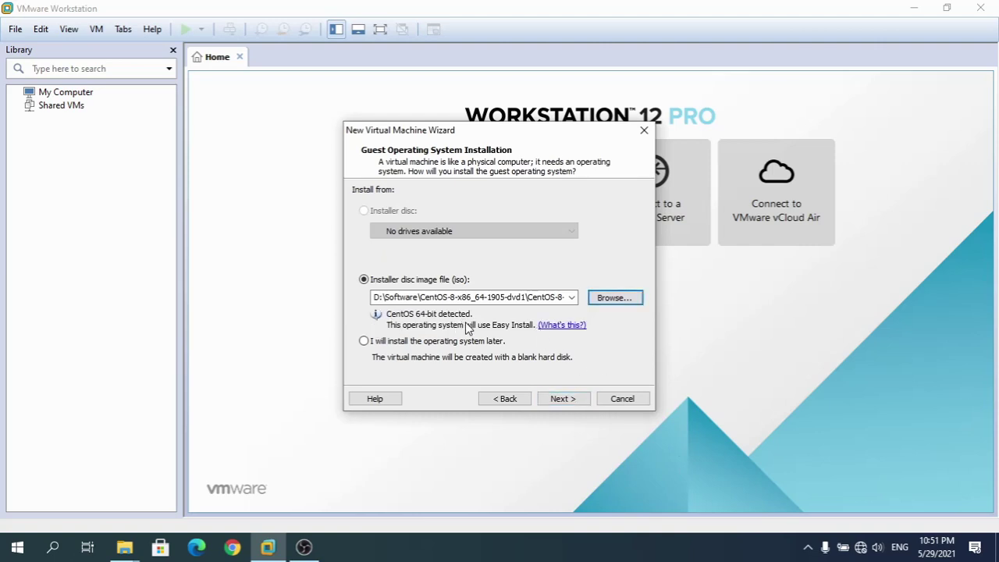
Enter the Linux full name, user name and account password on the Easy Install page
left_click(571, 400)
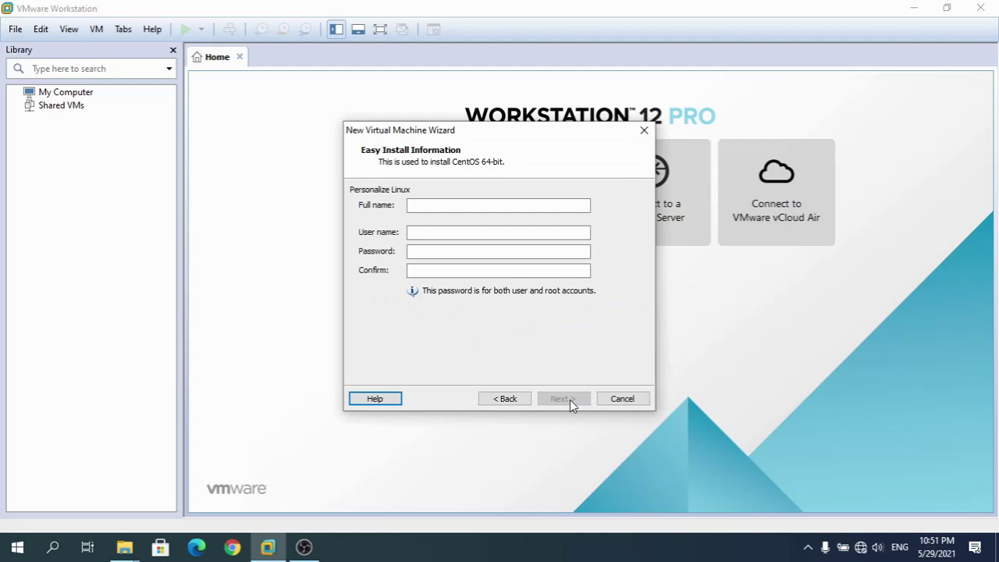
left_click(483, 207)
type("chathura")
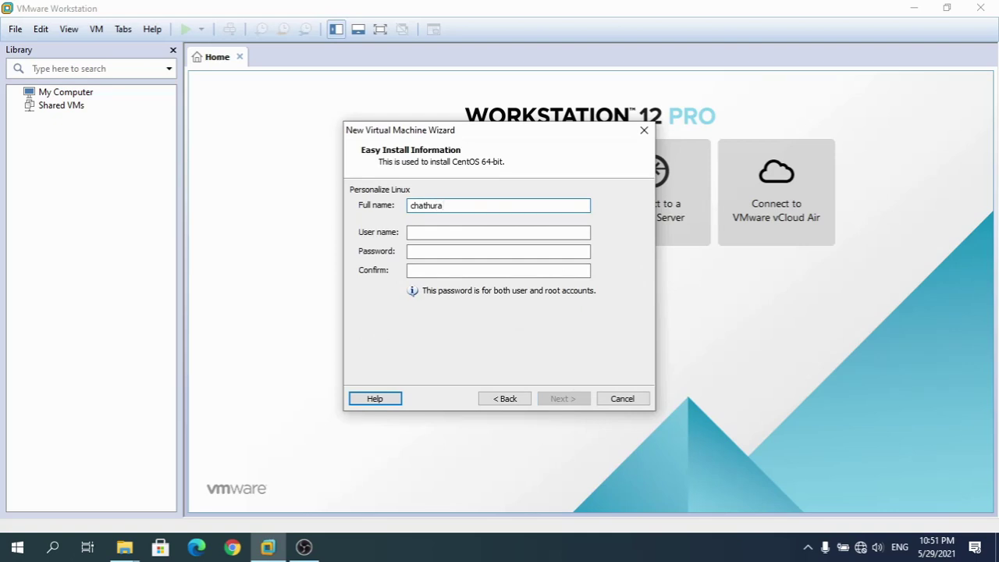
left_click(412, 232)
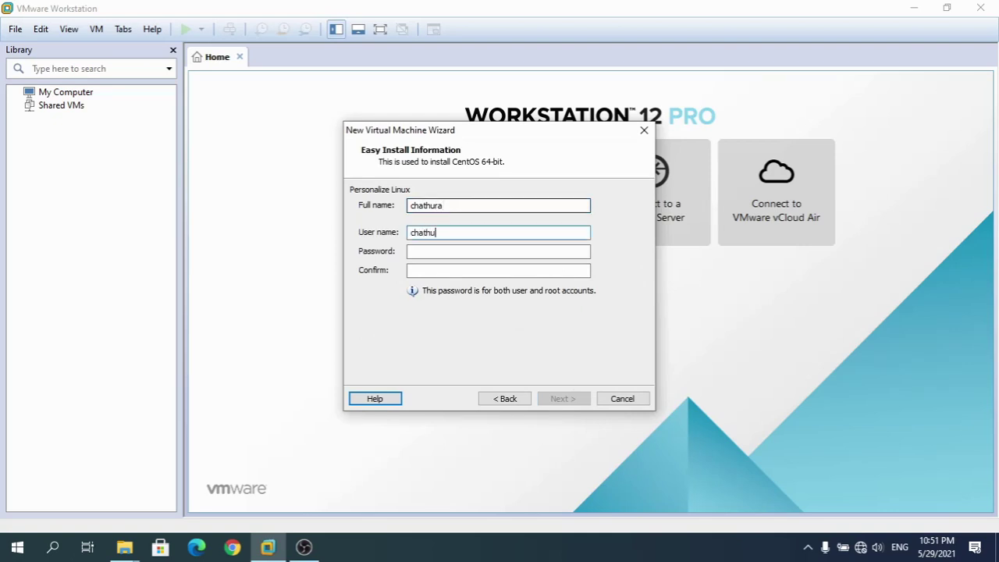
left_click(498, 251)
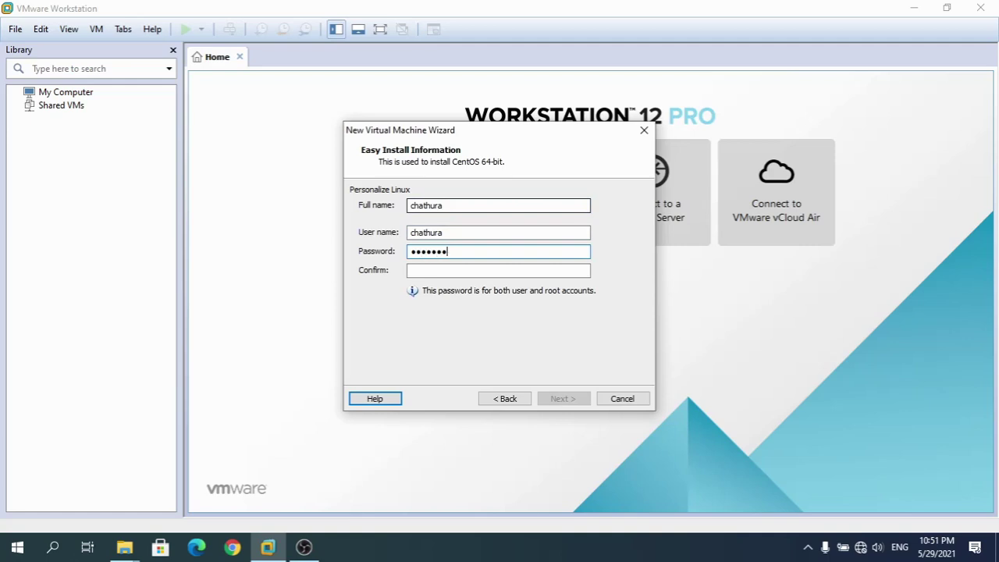
left_click(498, 270)
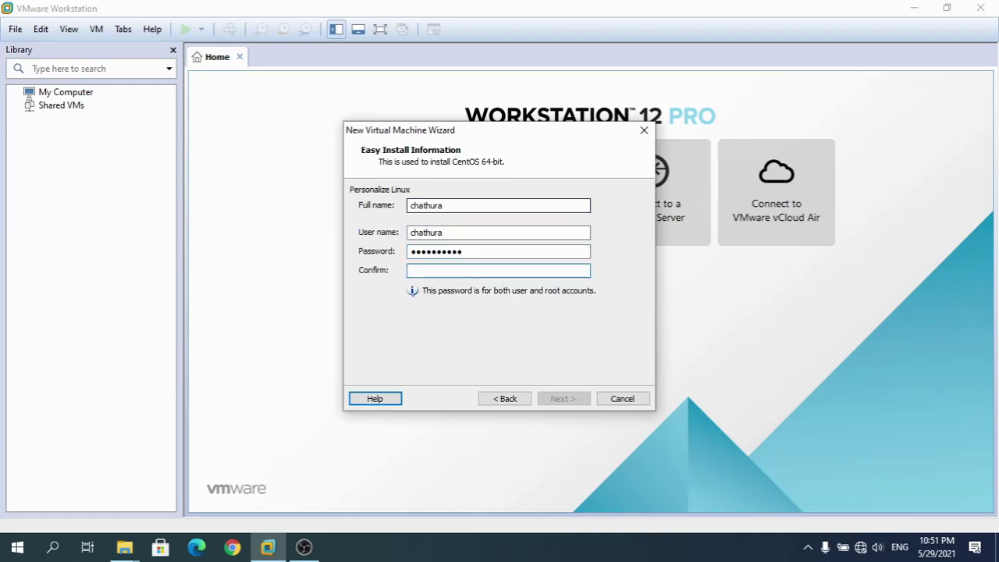
type("••••••••••")
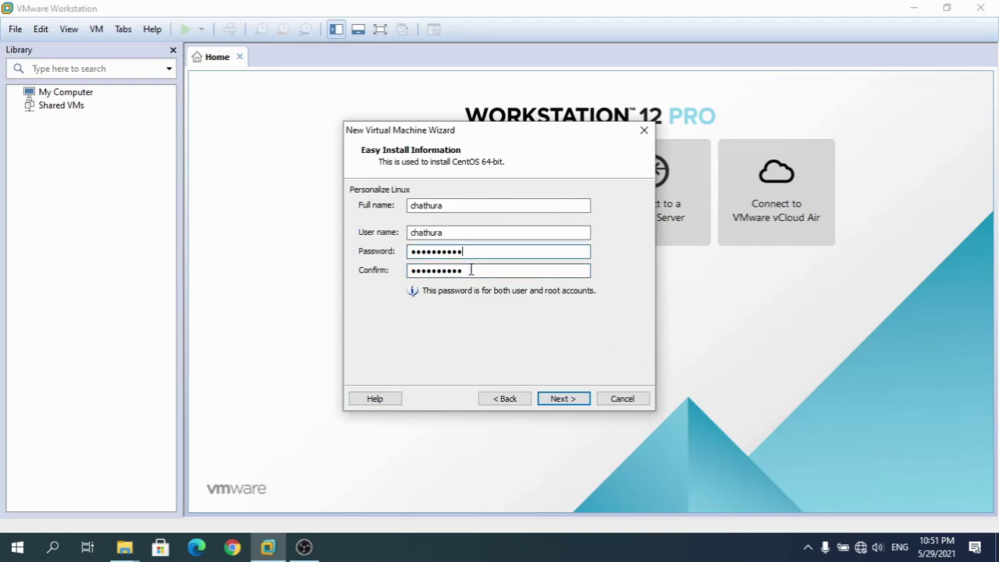
Keep the VM name CentOS 64-bit and browse to Documents as the location folder
left_click(560, 399)
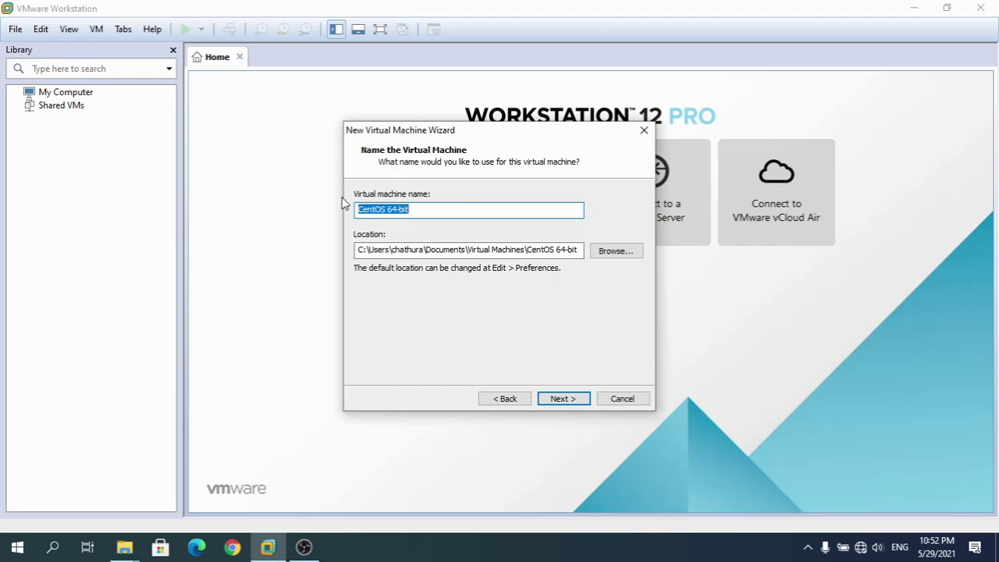
left_click(466, 211)
left_click_drag(436, 210, 331, 200)
left_click(616, 253)
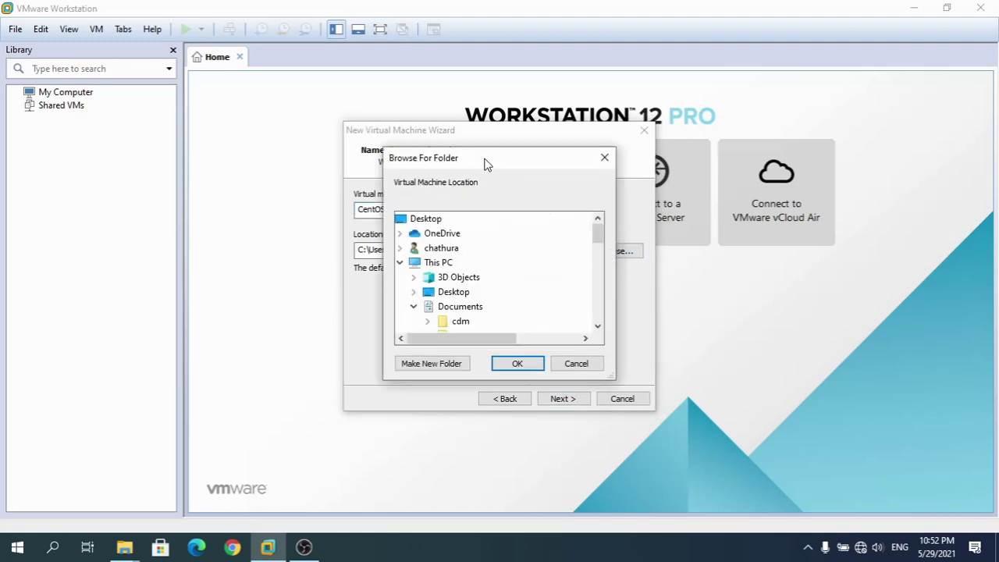
left_click_drag(487, 161, 729, 149)
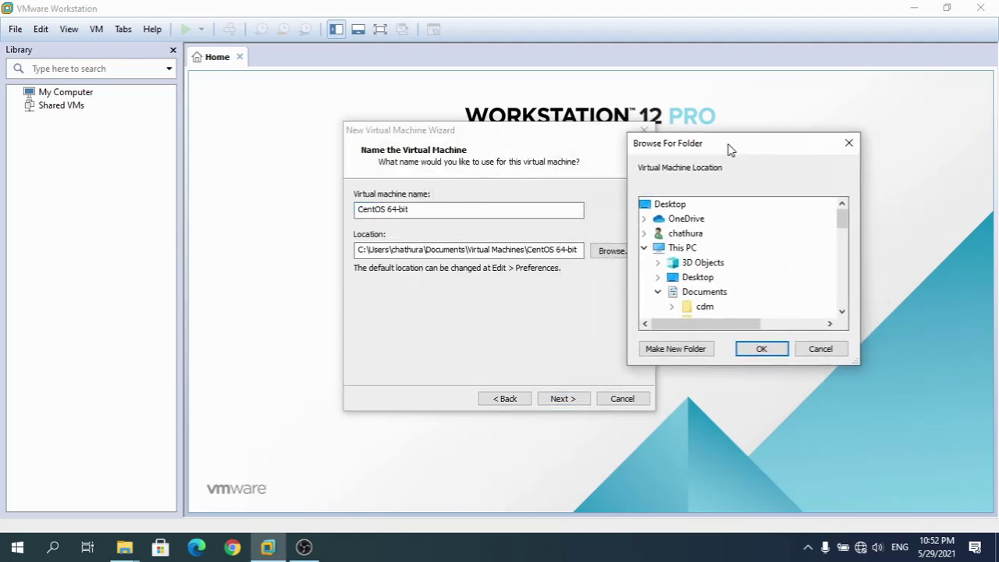
left_click(842, 311)
left_click(843, 311)
left_click(842, 312)
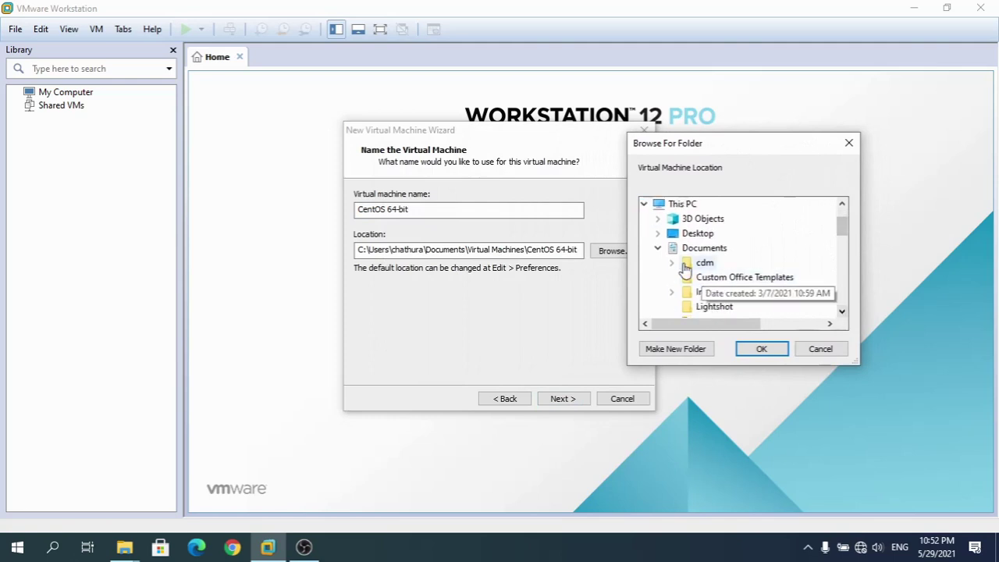
left_click(658, 249)
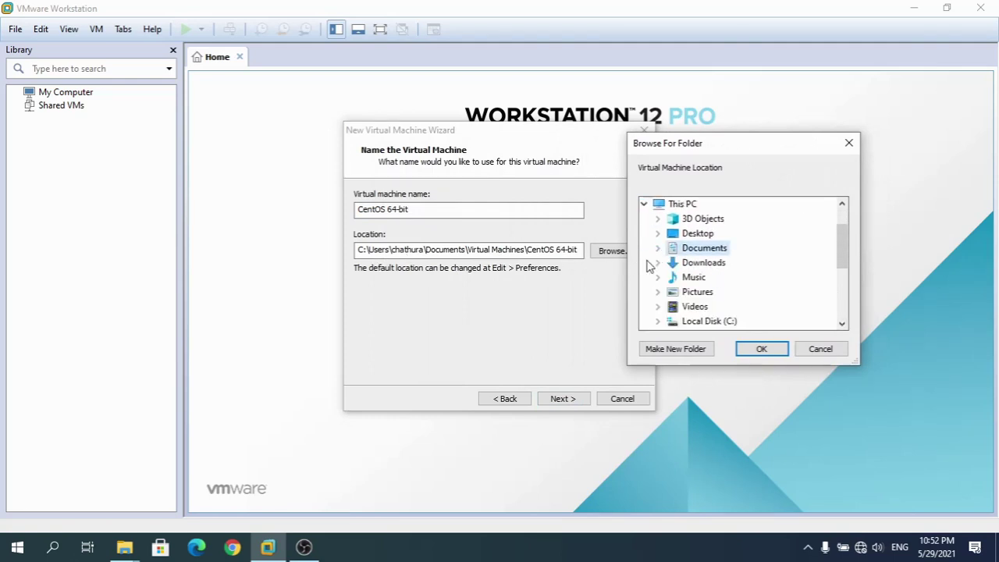
left_click(762, 349)
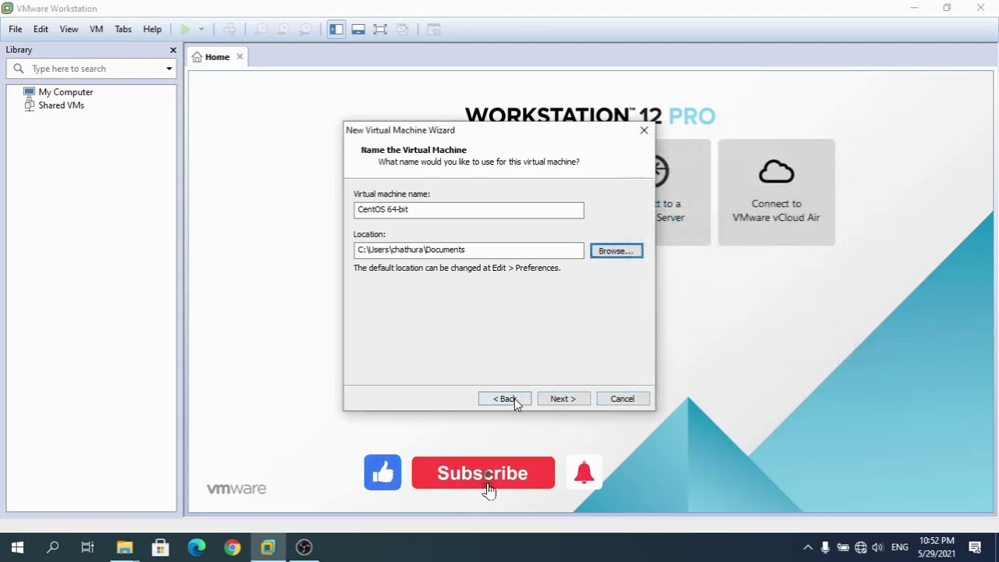
Step back and forward through the wizard to reach the disk capacity page
left_click(506, 399)
left_click(560, 400)
left_click(563, 399)
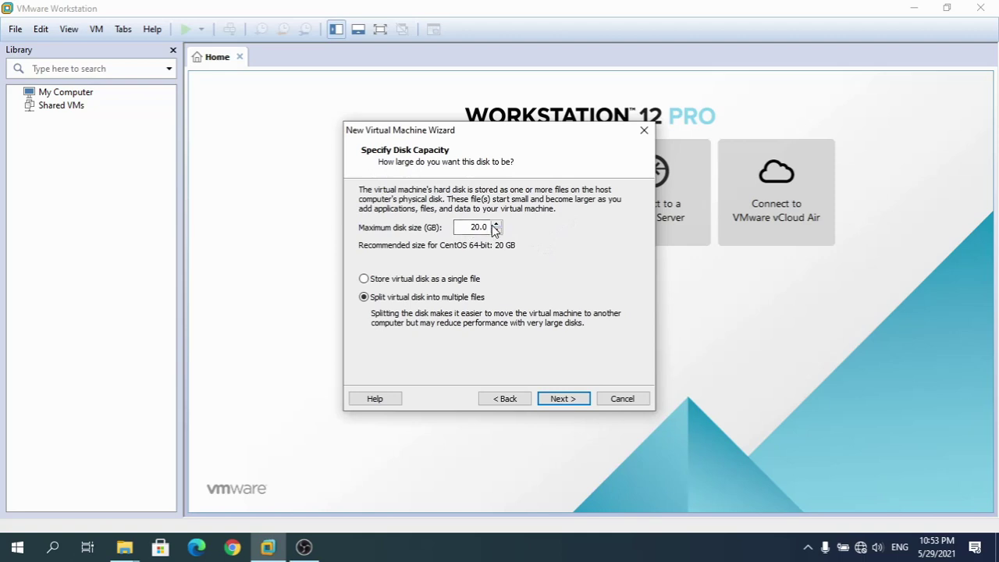
Keep the 20.0 GB disk split into multiple files and continue to the summary
left_click_drag(471, 227, 488, 226)
left_click(560, 398)
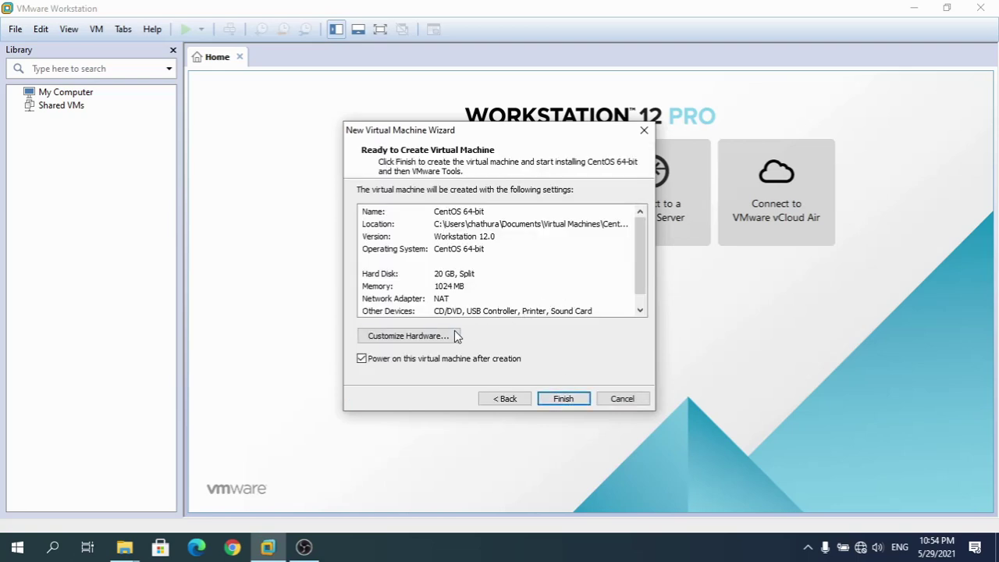
Raise the VM memory from 1 GB to 2 GB in the hardware customization
left_click(442, 337)
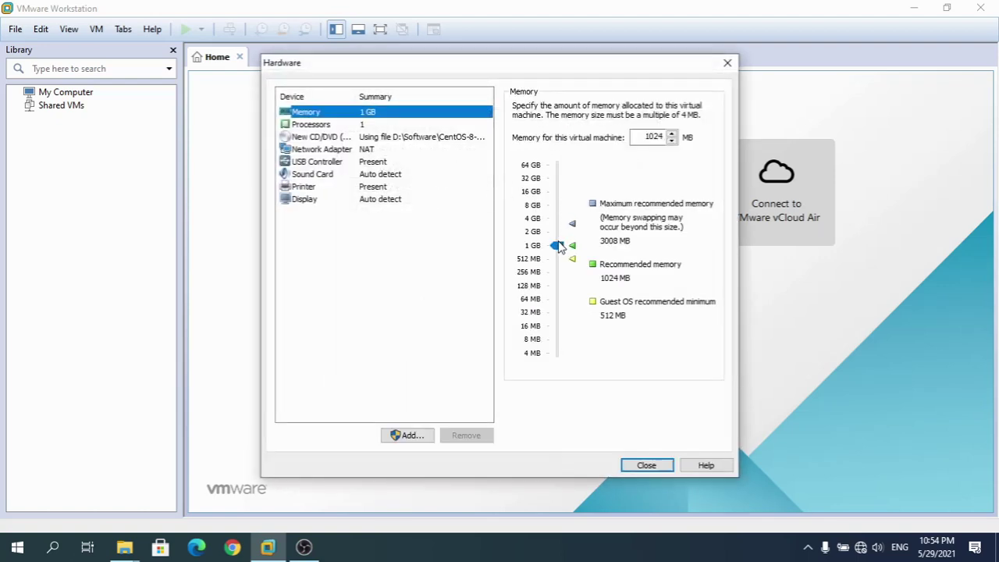
left_click(300, 125)
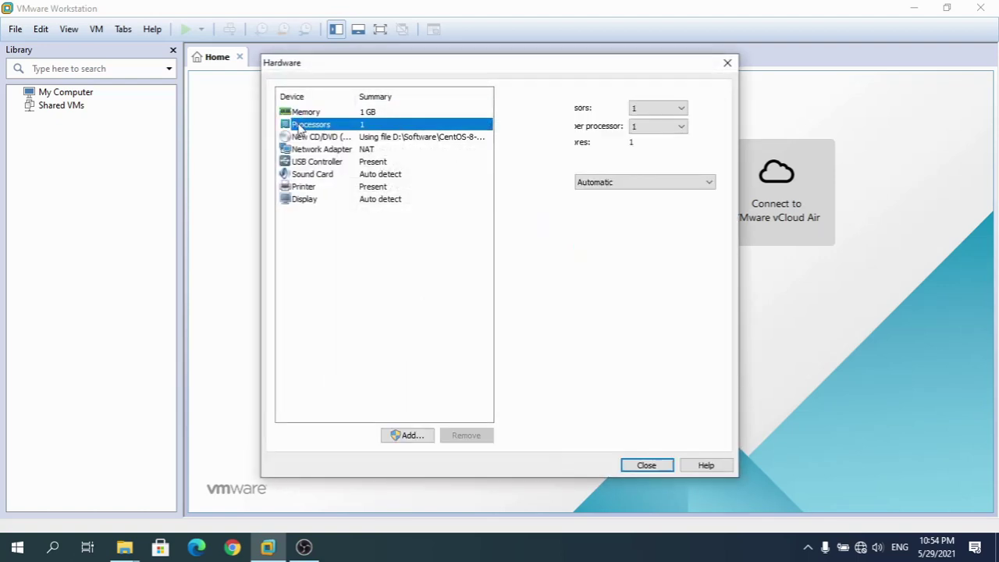
left_click(306, 115)
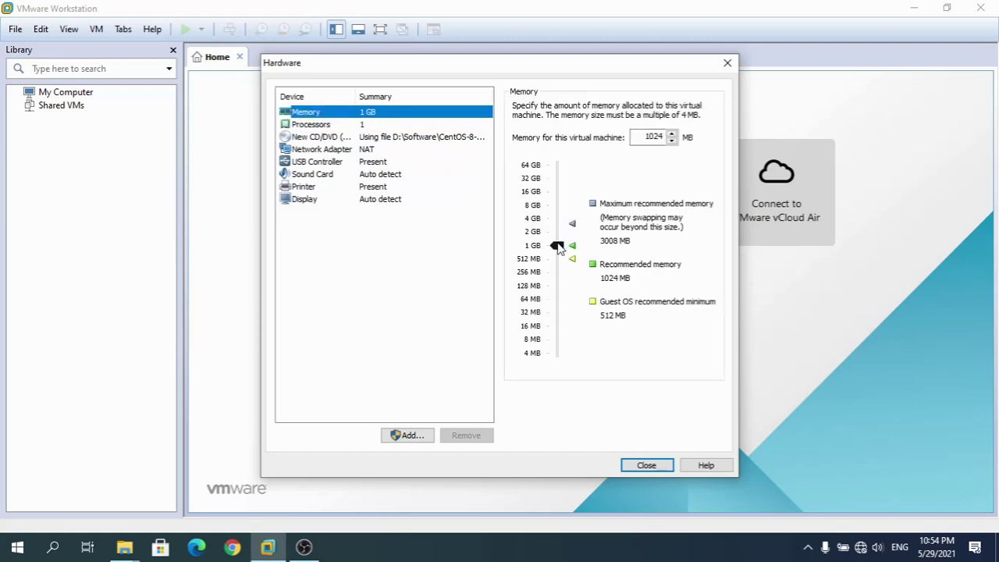
left_click_drag(558, 246, 558, 235)
left_click(557, 233)
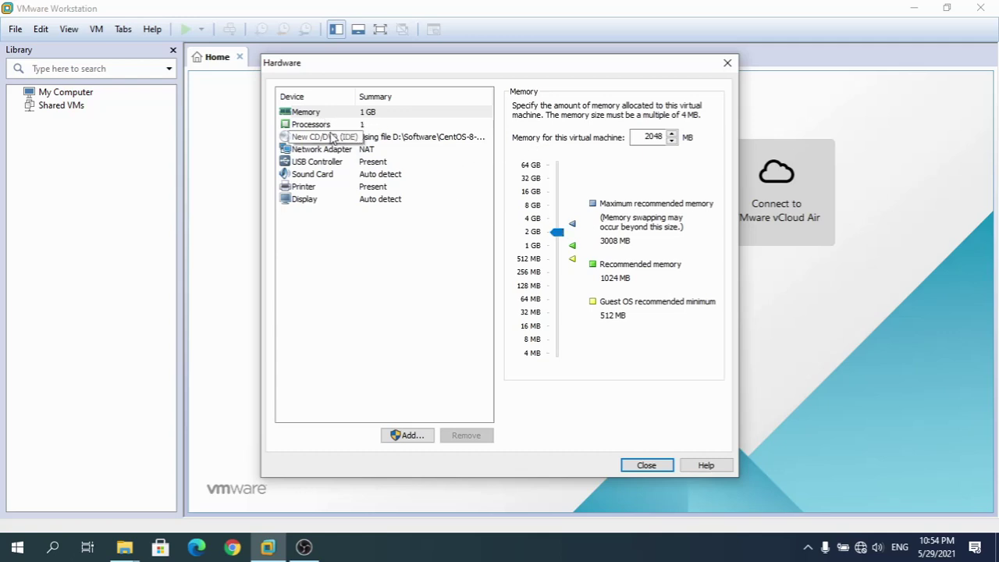
Set the number of processors to 2, leaving the virtualization engine on Automatic
left_click(324, 125)
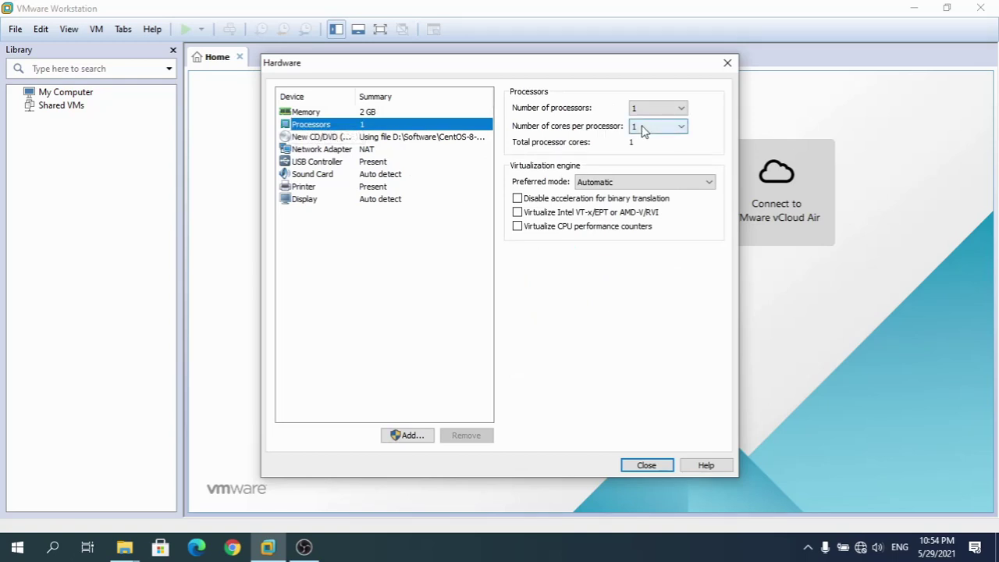
left_click(681, 110)
left_click(651, 131)
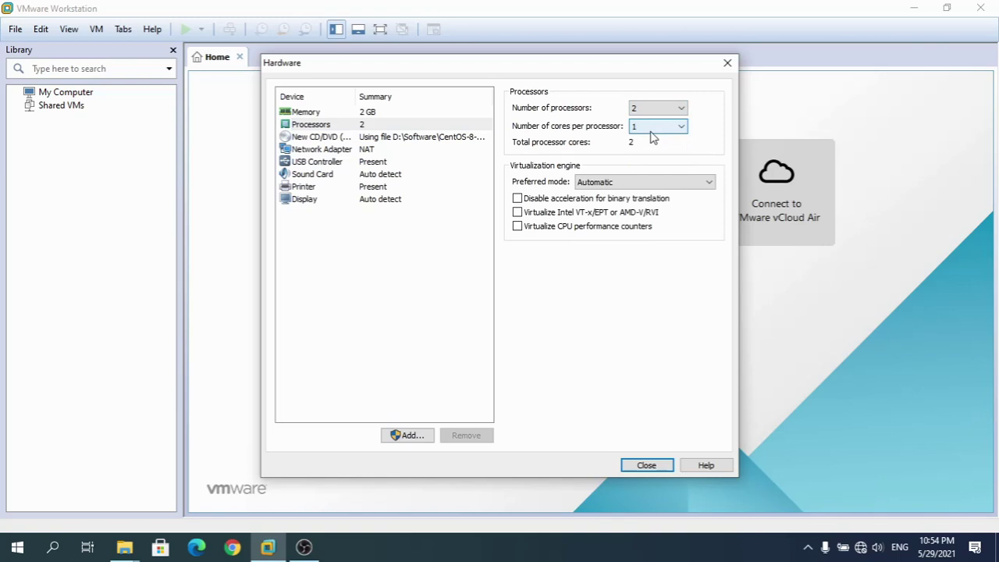
left_click(711, 184)
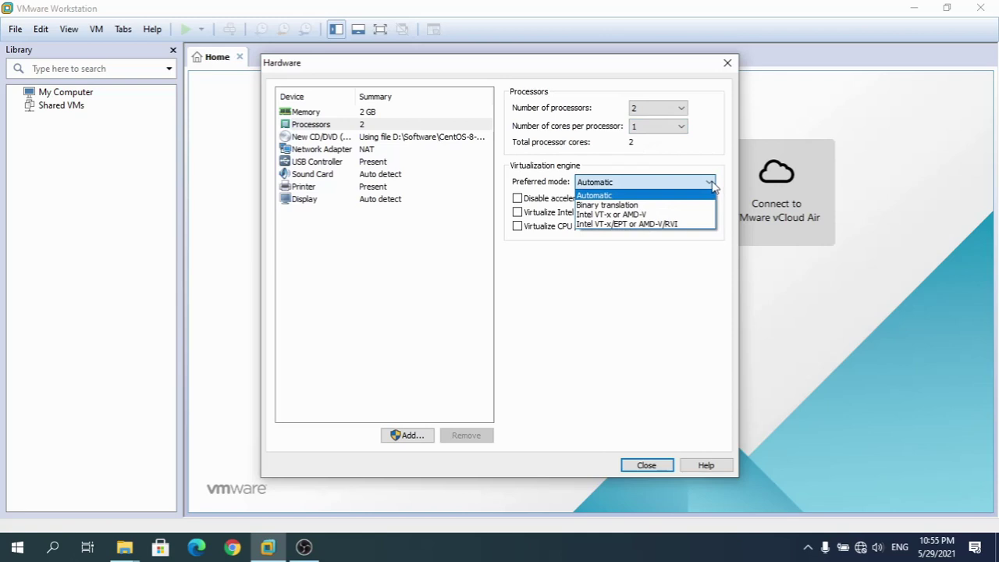
left_click(699, 161)
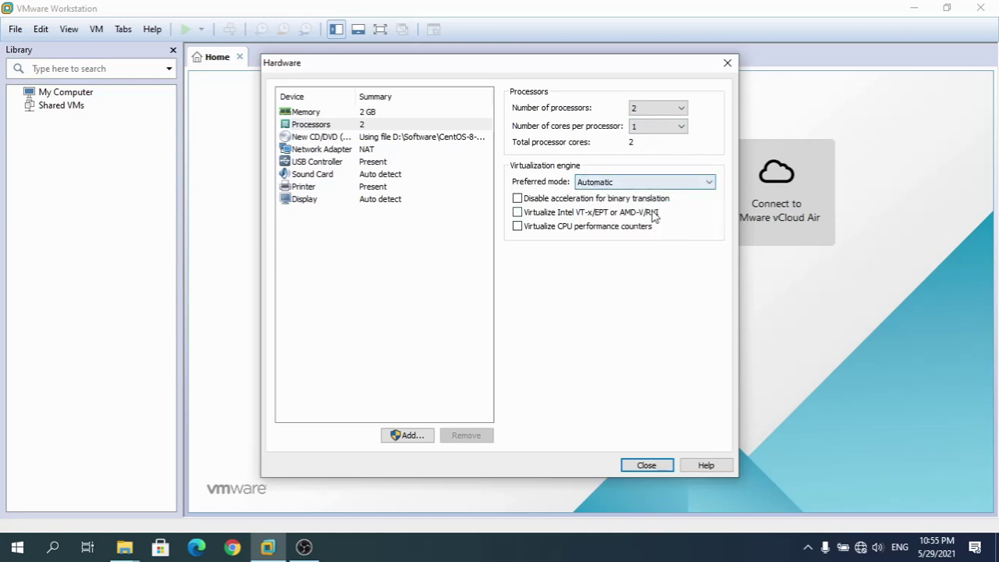
Review the memory and processor settings, then close the hardware customization
left_click(306, 116)
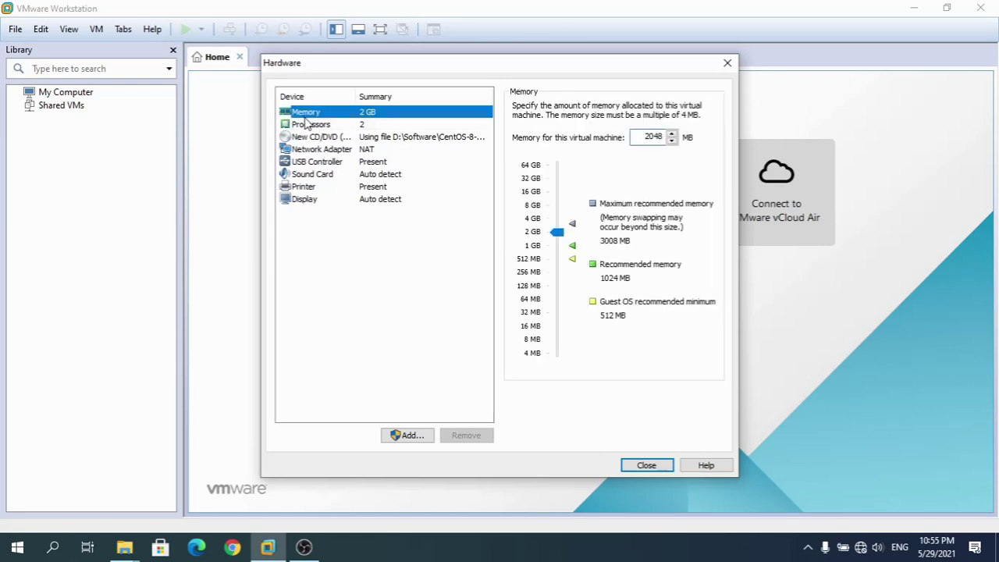
left_click(308, 124)
left_click(309, 116)
left_click(312, 126)
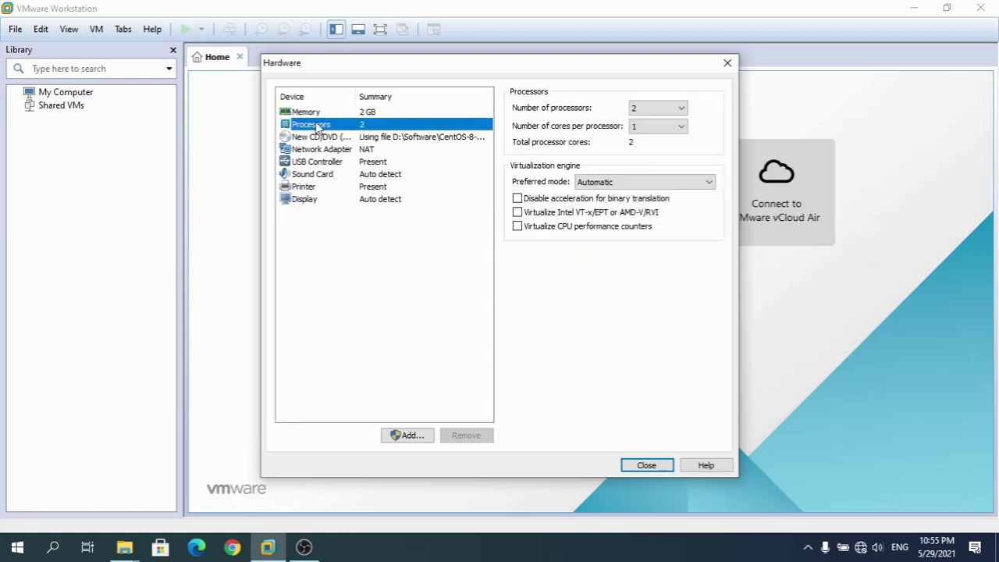
left_click(316, 116)
left_click(316, 125)
left_click(351, 116)
left_click(647, 466)
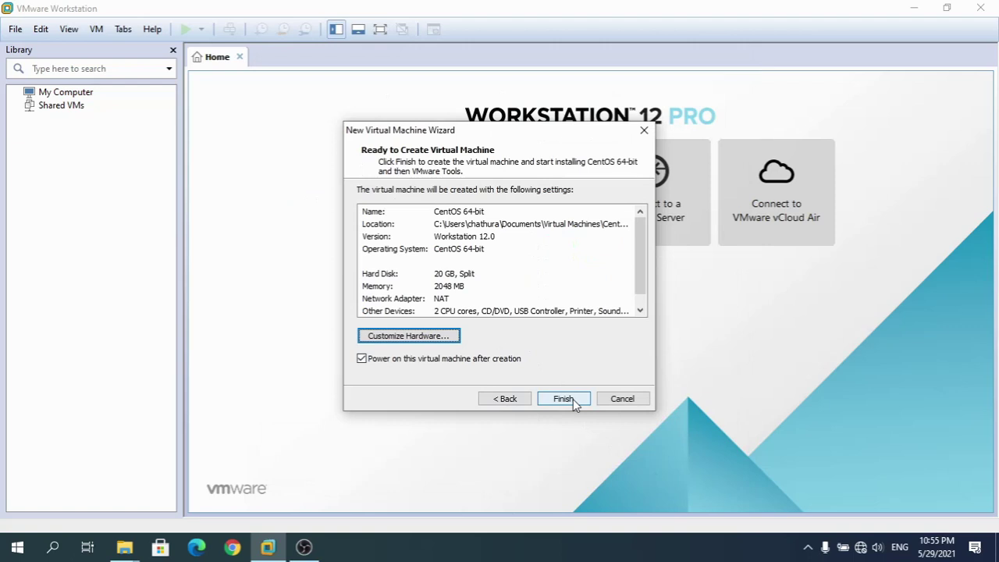
Finish the wizard to create the CentOS 64-bit VM and power it on
left_click(573, 399)
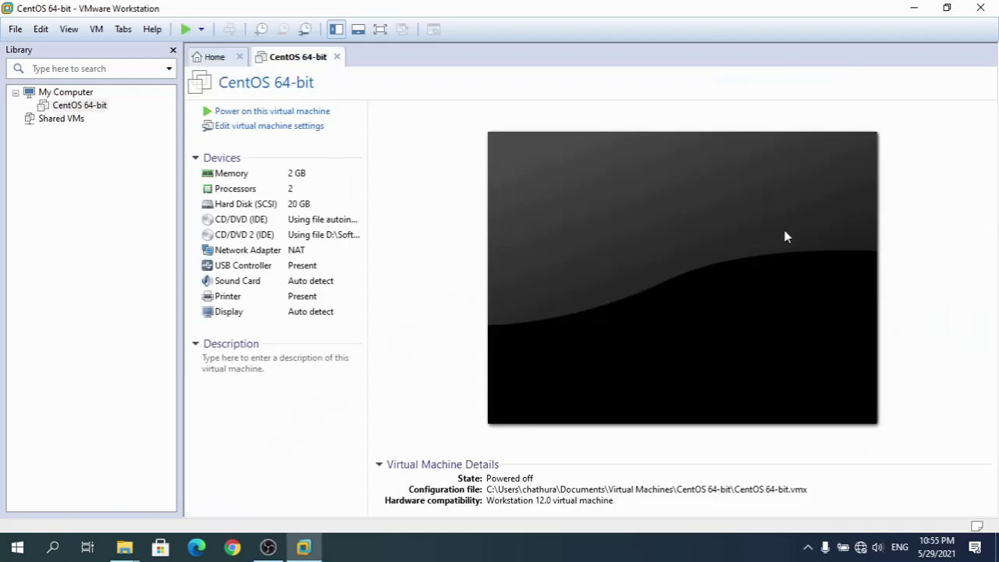
left_click(786, 236)
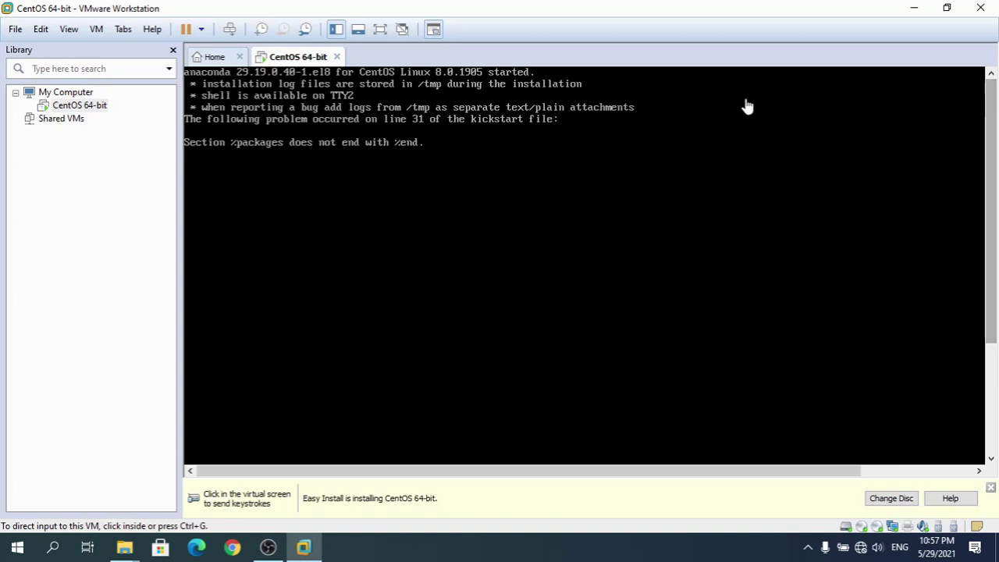
Read the kickstart error in the console, then power off and close the CentOS 64-bit VM
left_click_drag(992, 264, 995, 373)
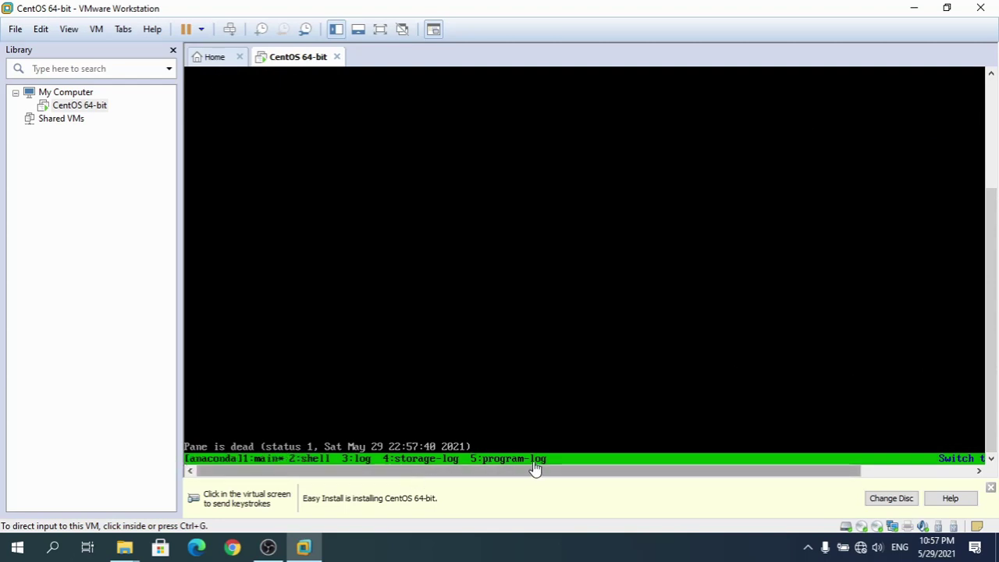
left_click_drag(997, 400, 997, 291)
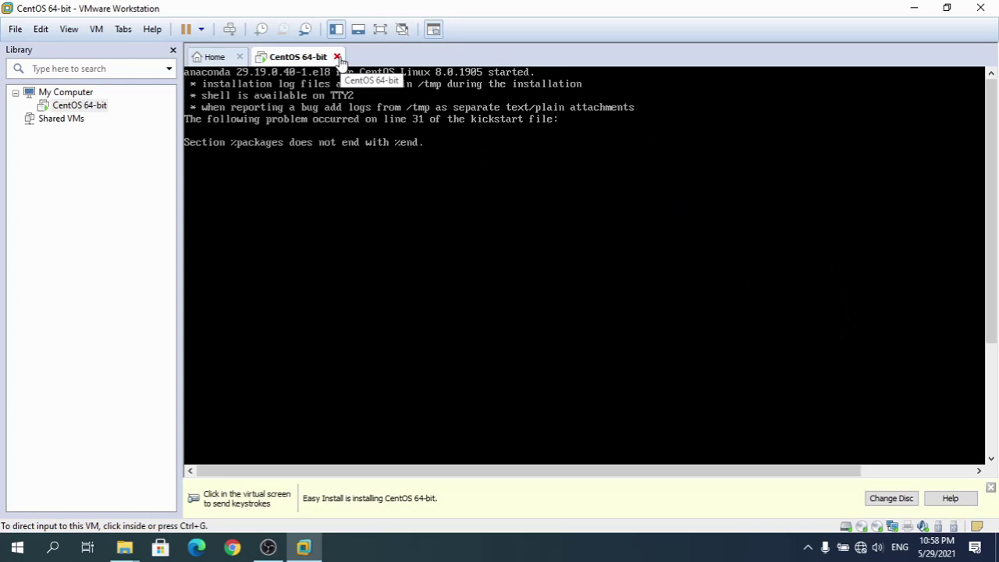
left_click(200, 29)
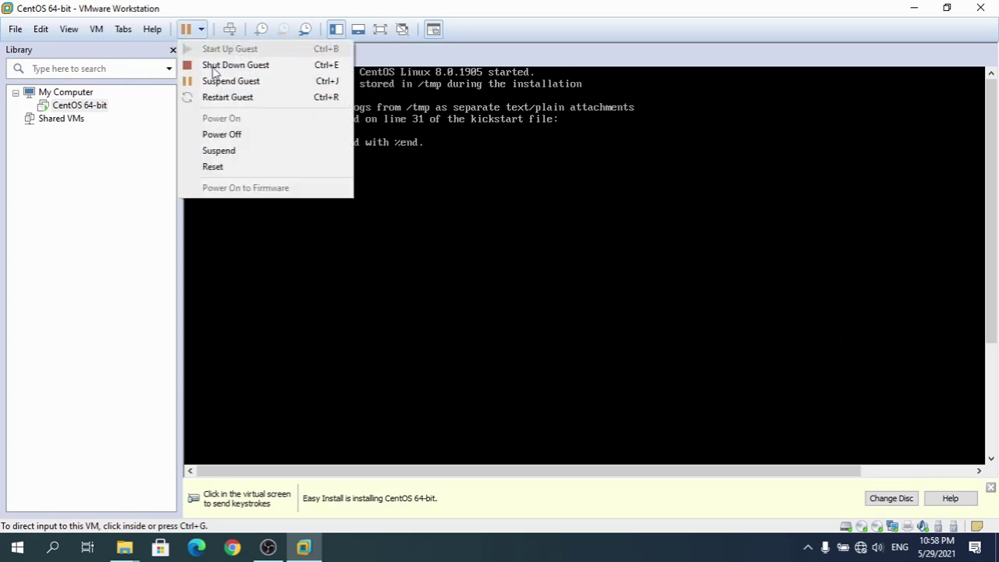
left_click(219, 134)
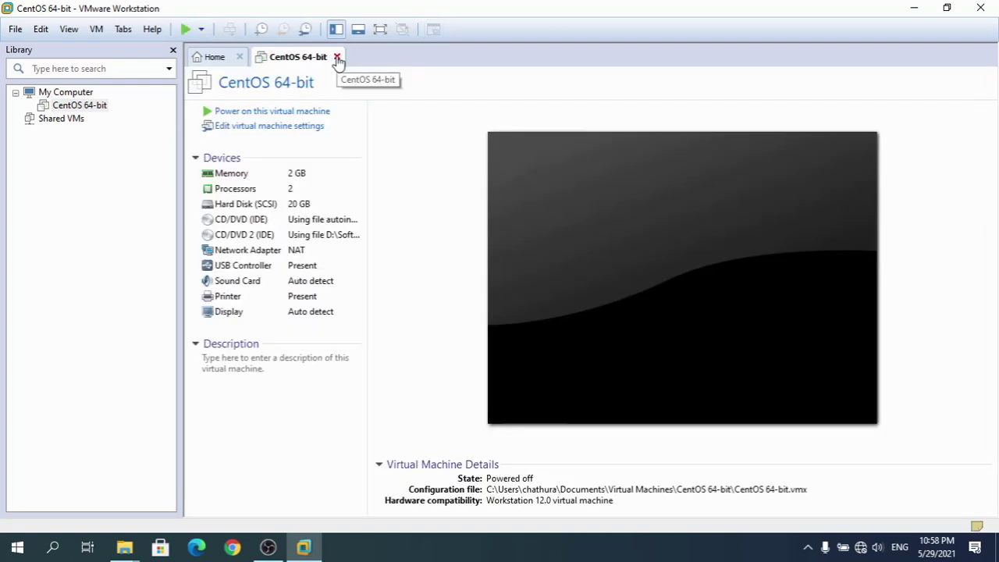
left_click(337, 58)
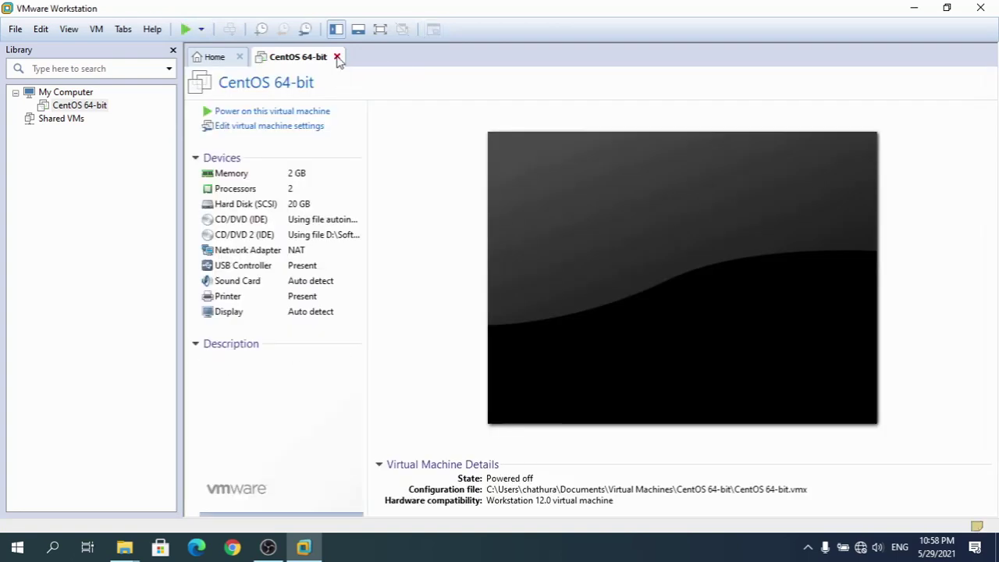
Remove the CentOS 64-bit entry from the library and confirm the removal
right_click(92, 105)
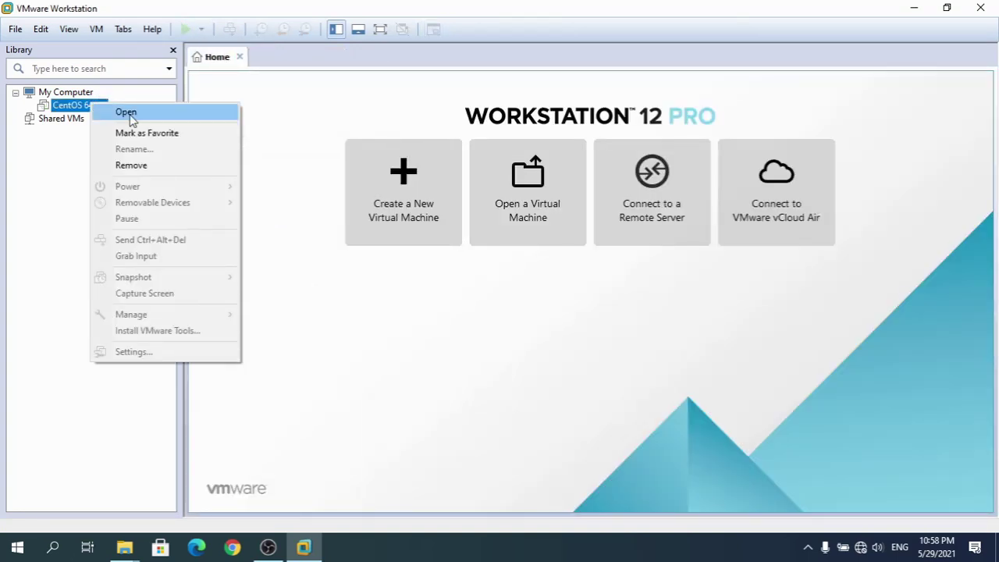
left_click(138, 165)
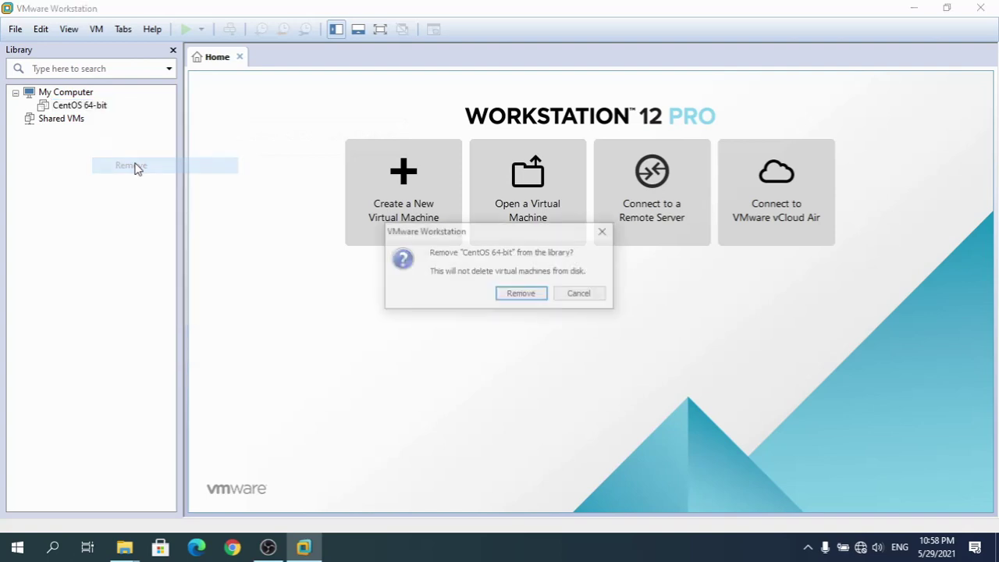
left_click(522, 299)
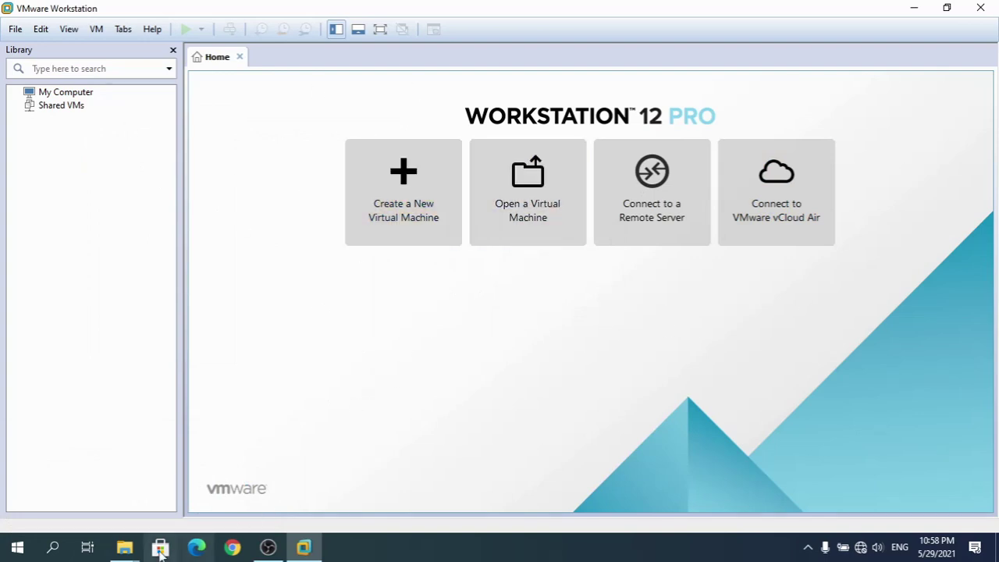
Navigate File Explorer to the Documents > Virtual Machines folder
mouse_move(130, 552)
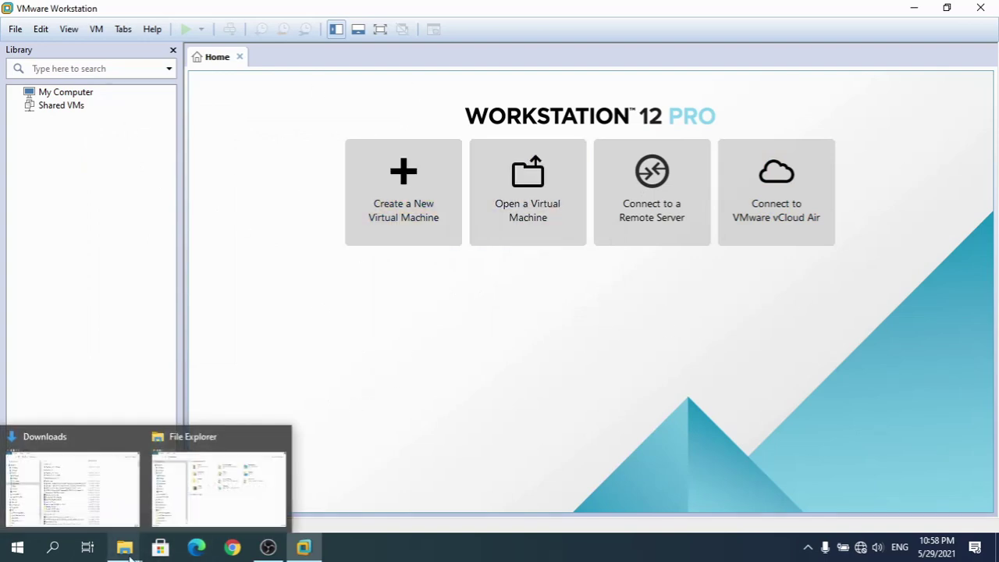
left_click(108, 506)
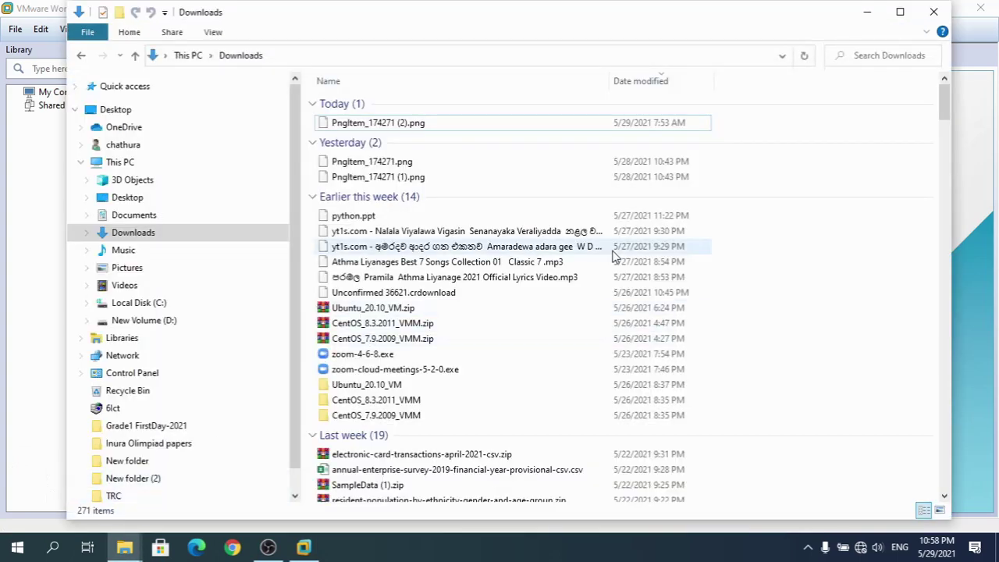
left_click(131, 216)
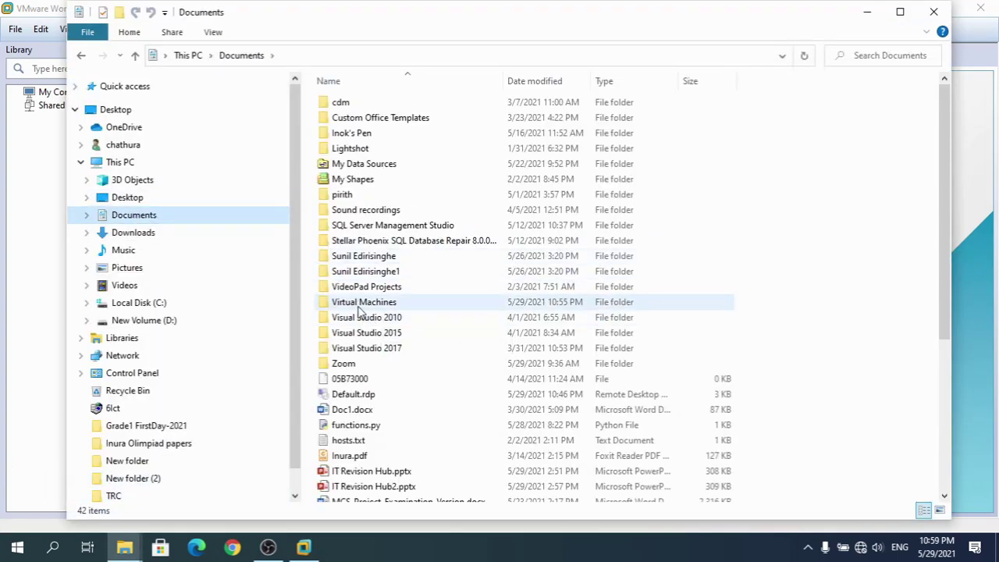
double_click(359, 306)
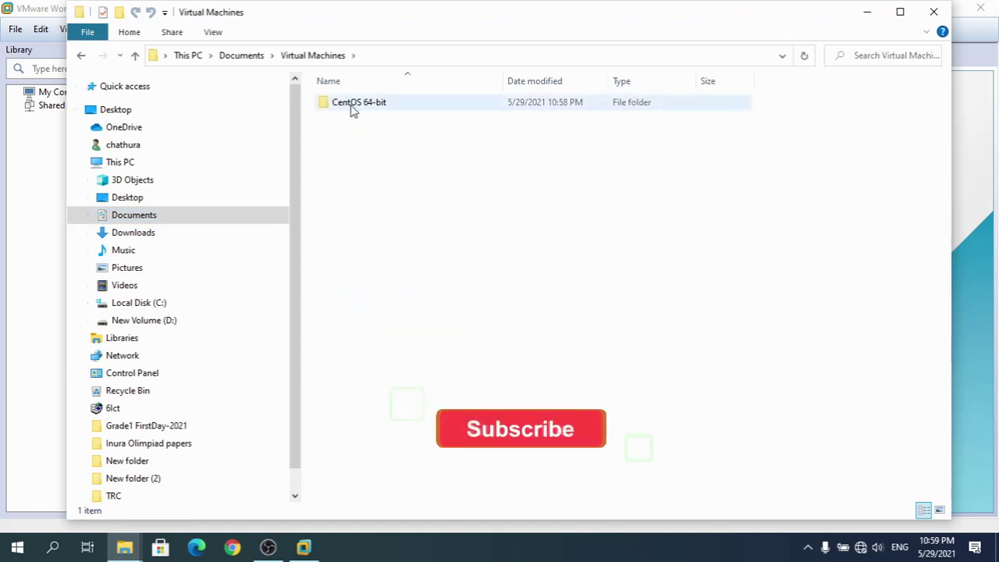
Delete the CentOS 64-bit folder and return to the emptied Virtual Machines window
left_click(357, 110)
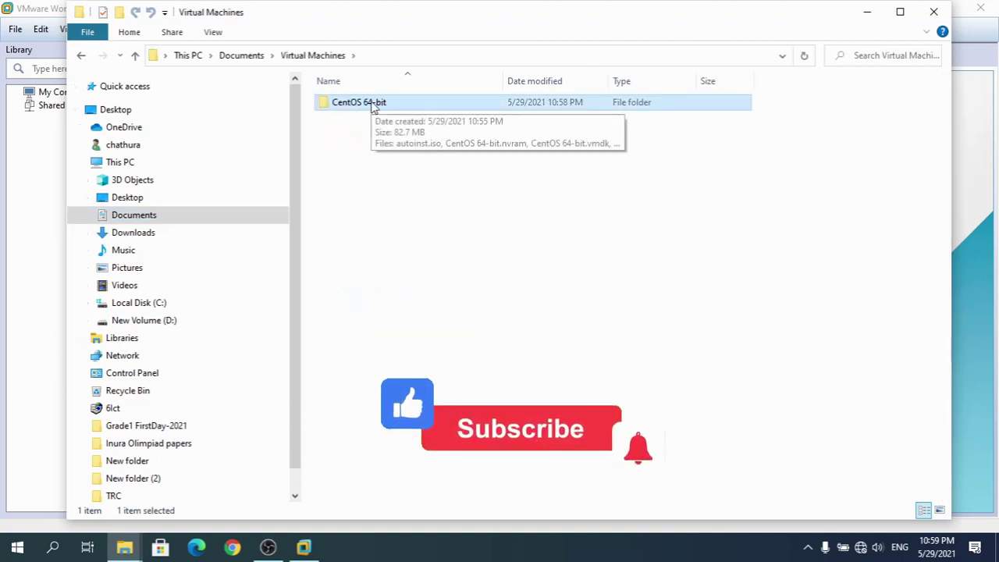
double_click(372, 101)
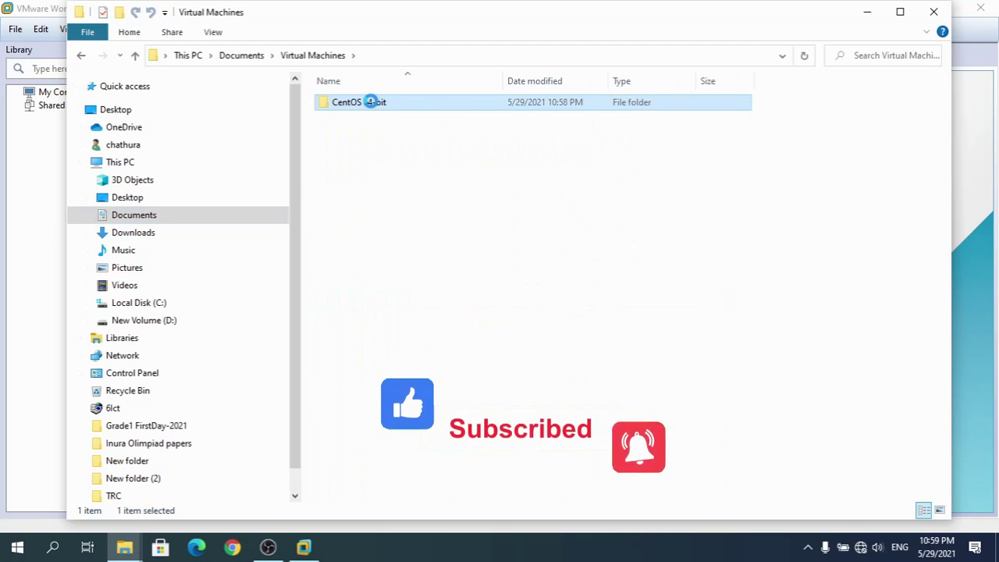
right_click(373, 102)
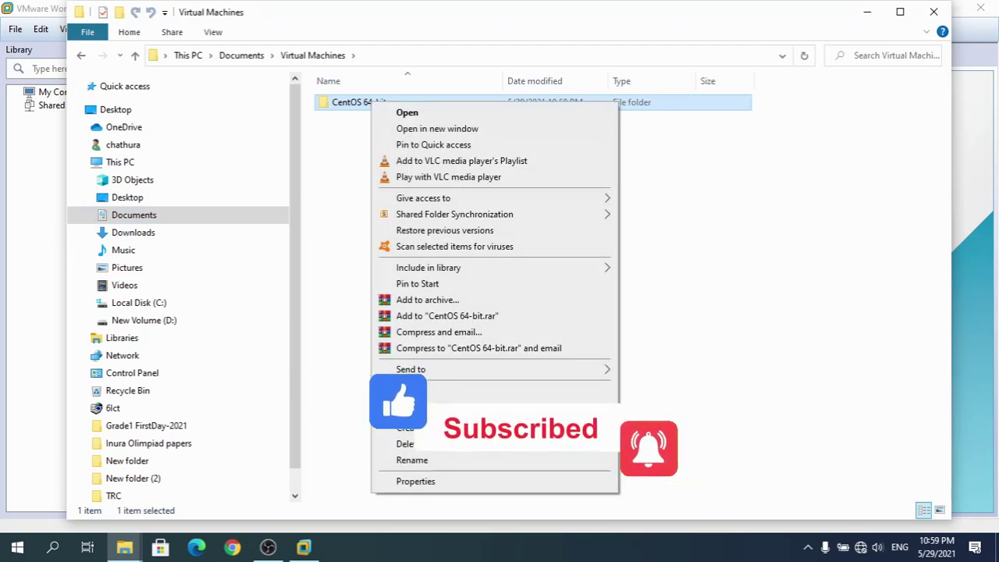
left_click(429, 450)
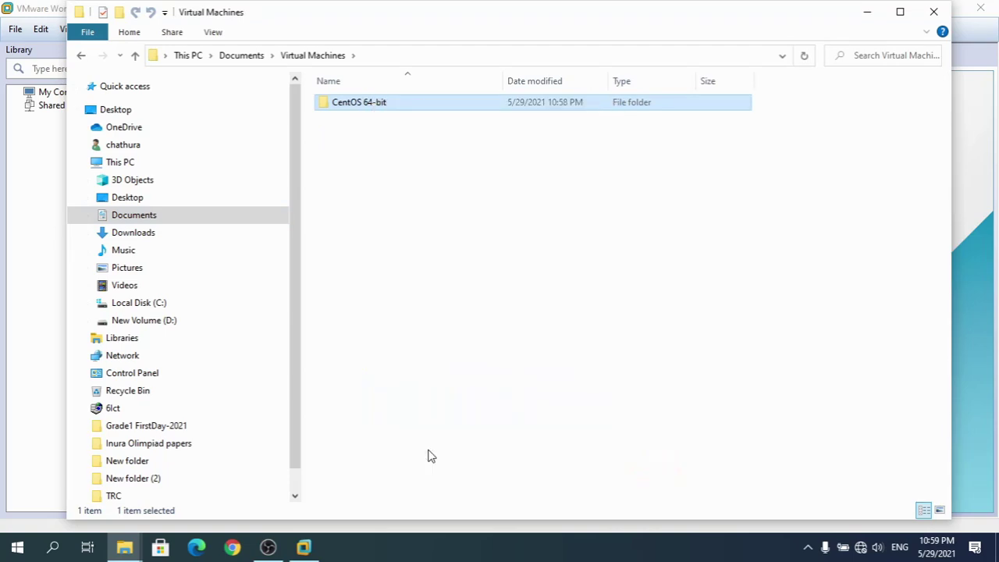
left_click(303, 551)
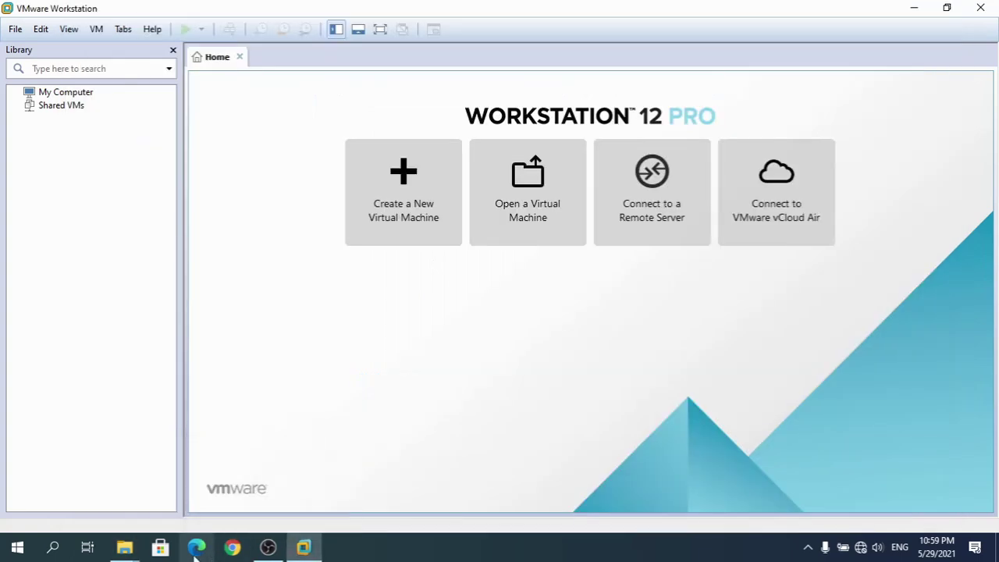
mouse_move(124, 548)
left_click(80, 489)
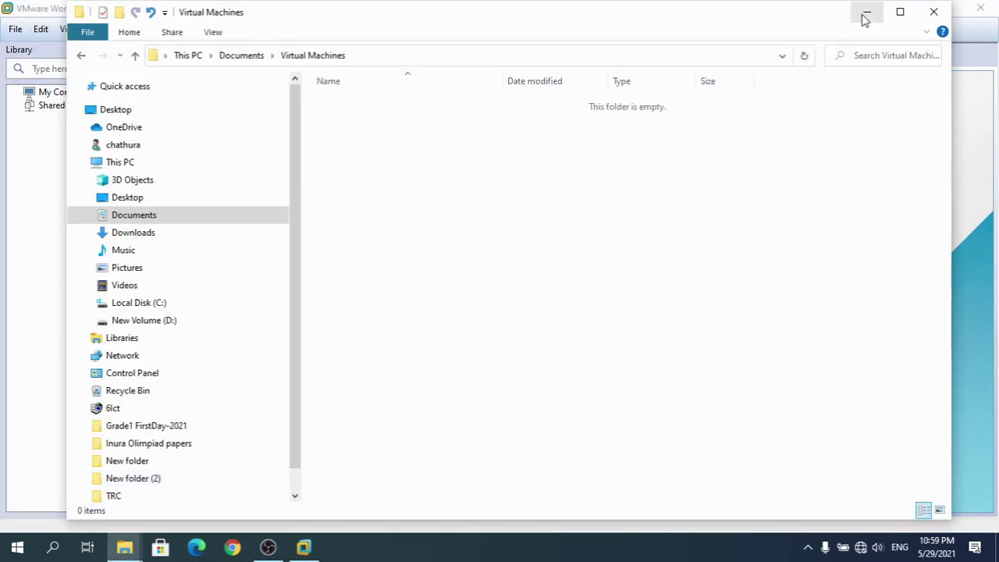
Return to VMware and switch between the My Computer and Shared VMs library views
left_click(867, 13)
left_click(62, 94)
left_click(61, 109)
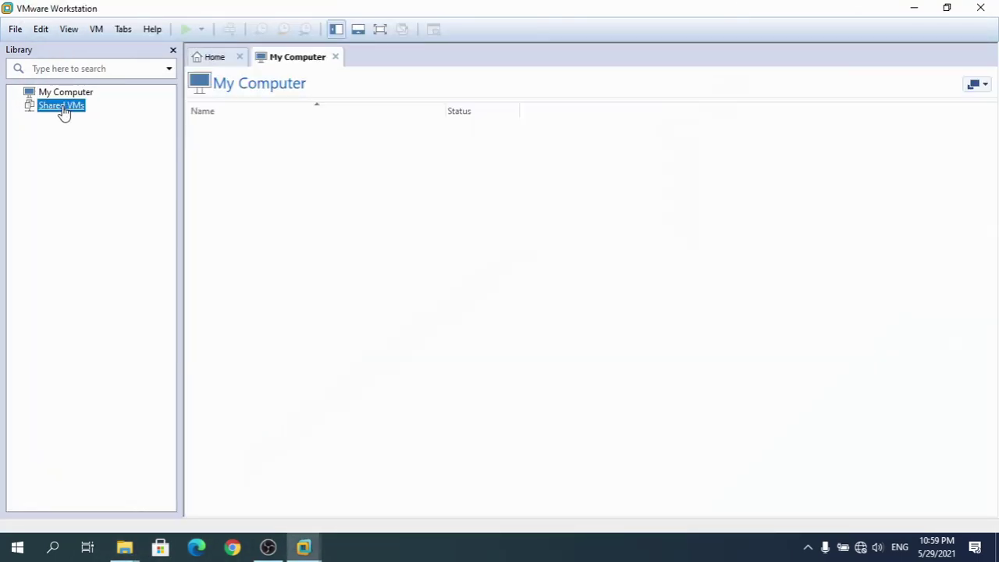
left_click(76, 94)
left_click(70, 108)
left_click(86, 97)
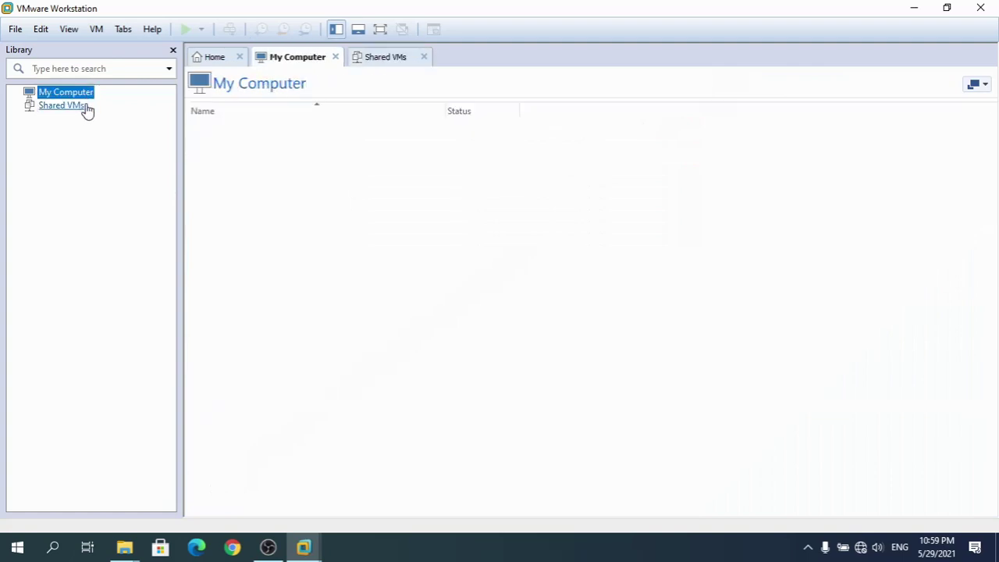
Close and reopen the Shared VMs page, then launch File > New Virtual Machine
left_click(398, 62)
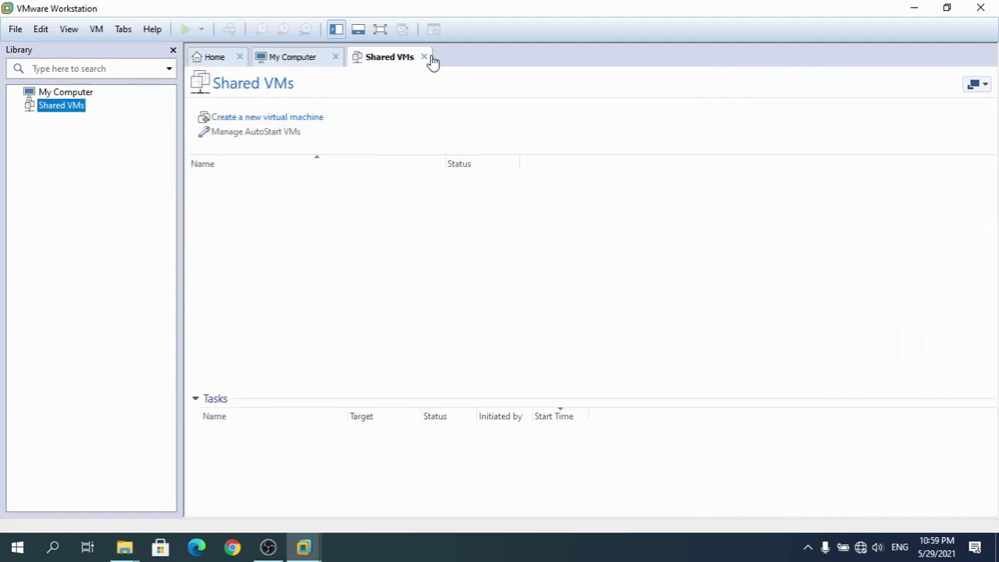
left_click(425, 58)
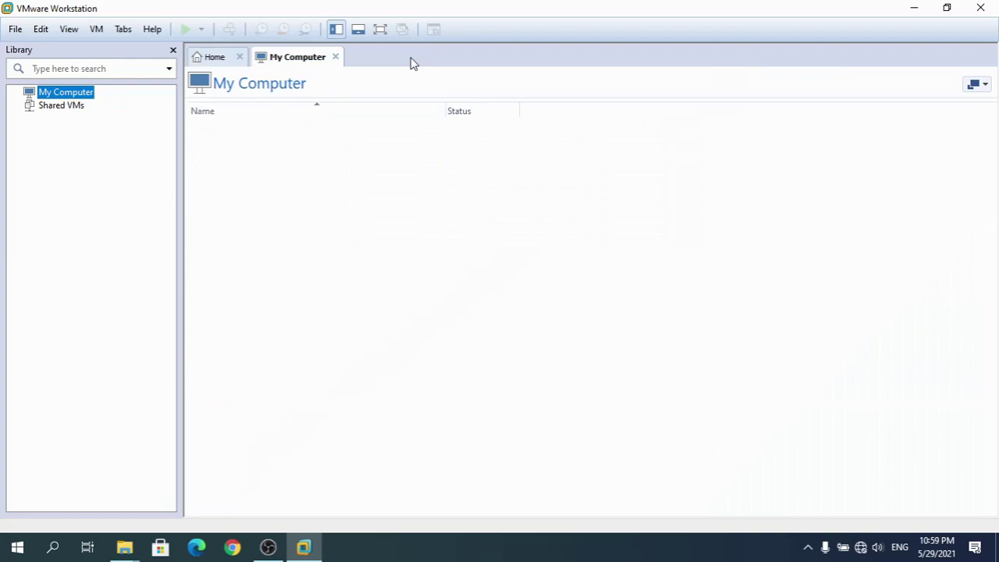
left_click(63, 107)
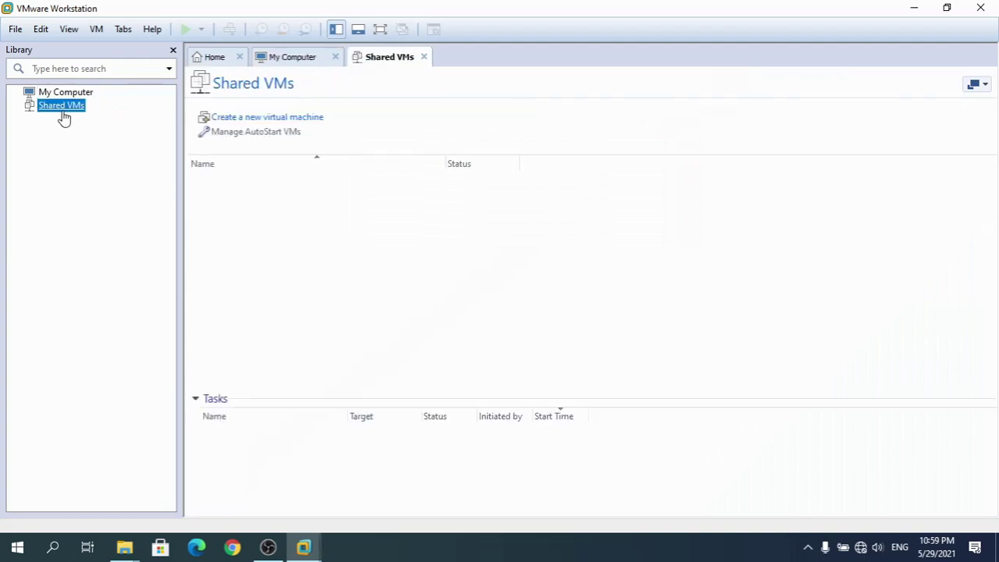
left_click(15, 32)
left_click(47, 49)
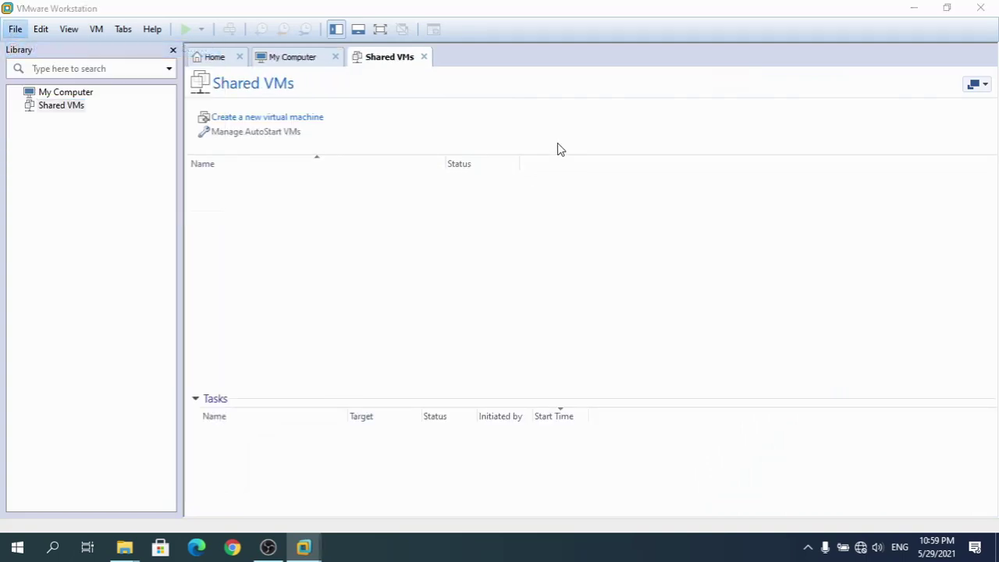
Create a Linux CentOS 64-bit VM set to install the OS later, keeping the default name and disk capacity
left_click(539, 393)
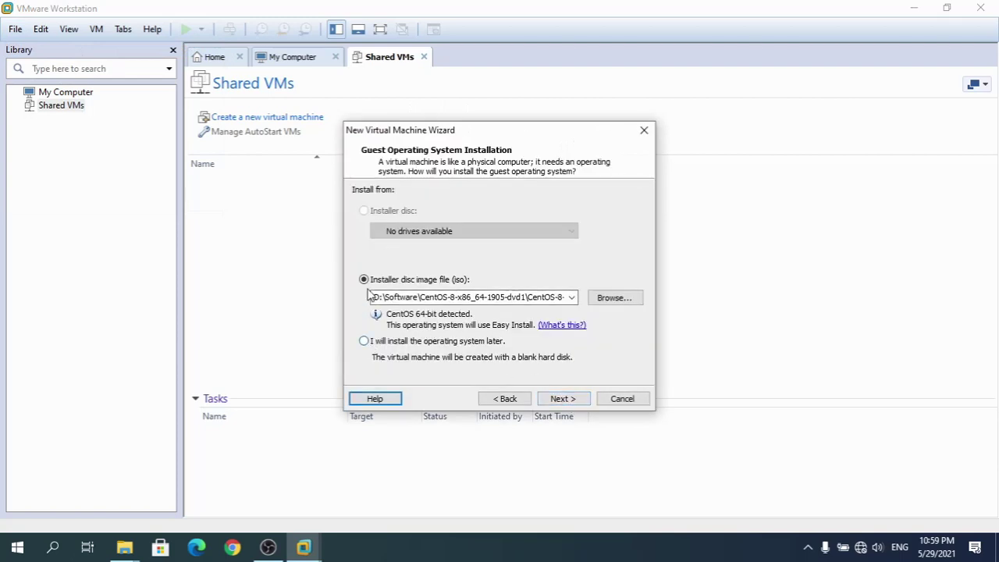
left_click(365, 341)
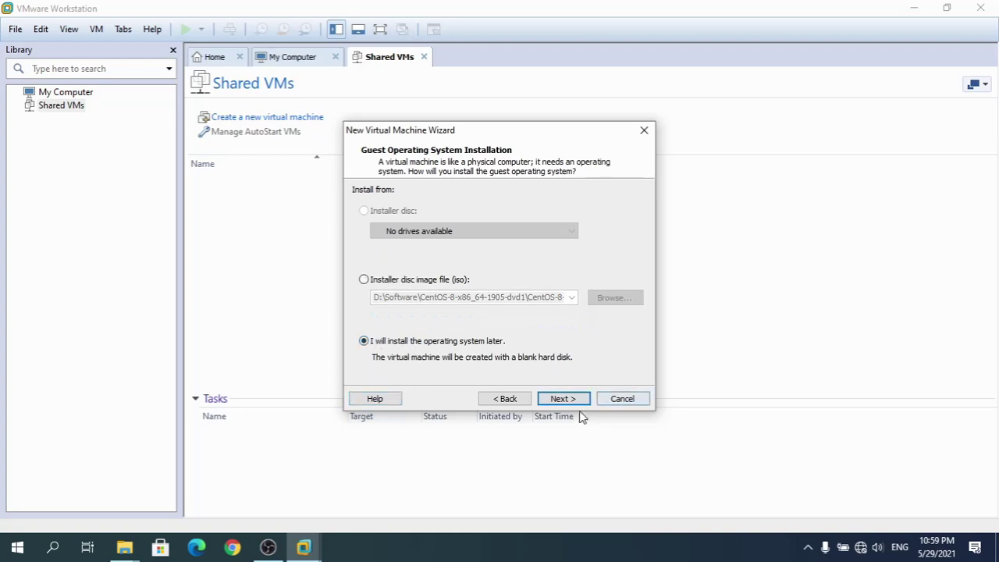
left_click(562, 399)
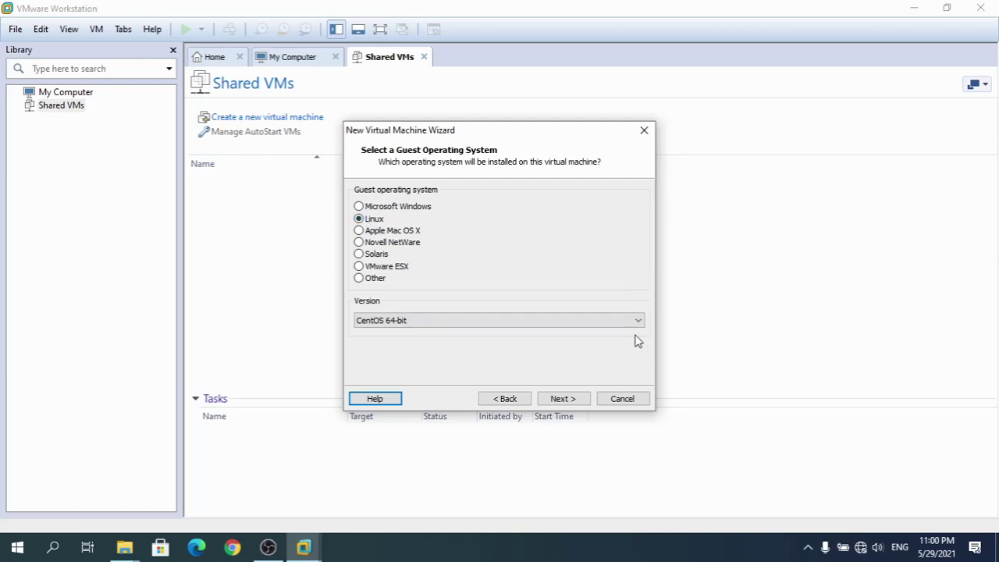
left_click(562, 399)
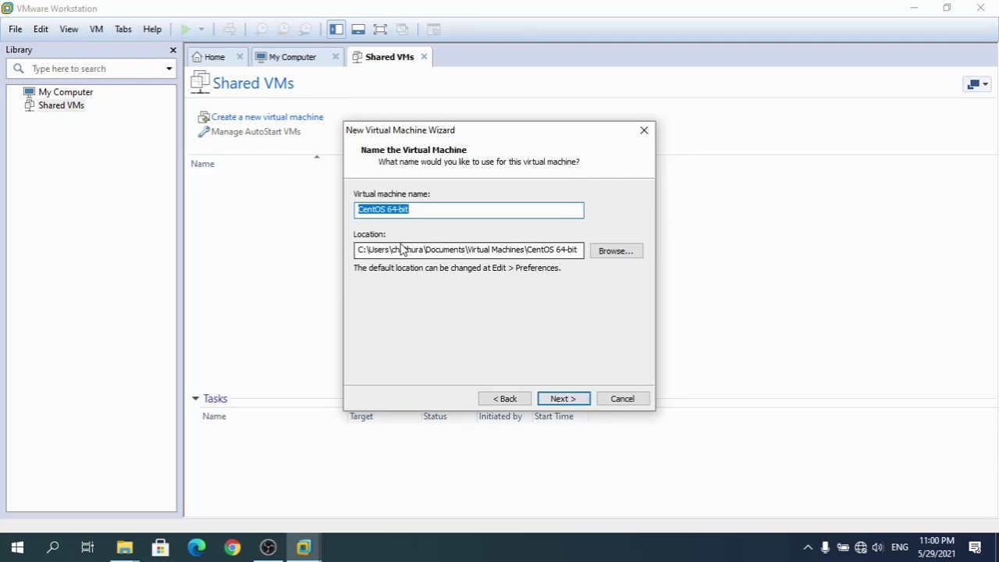
left_click(575, 401)
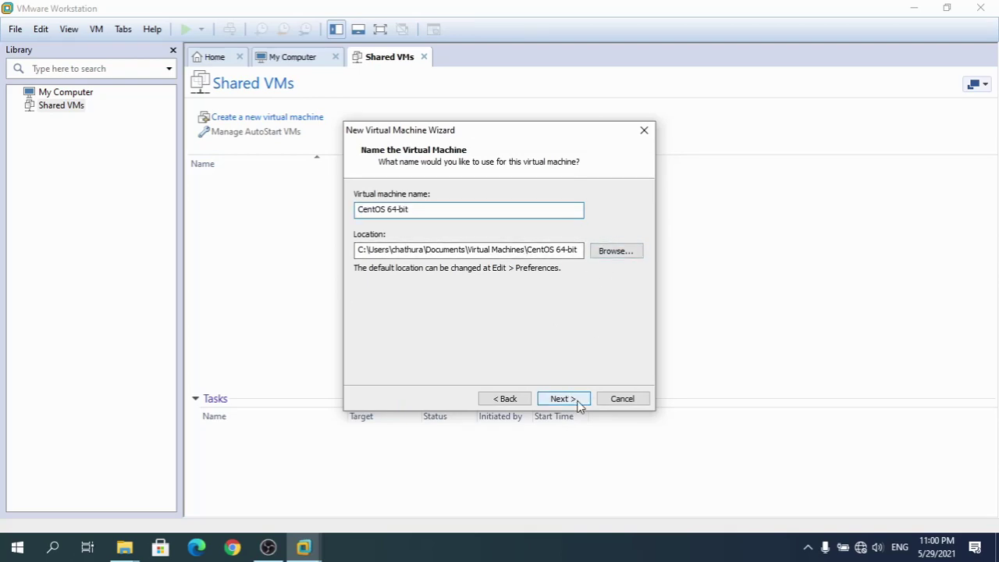
left_click(565, 399)
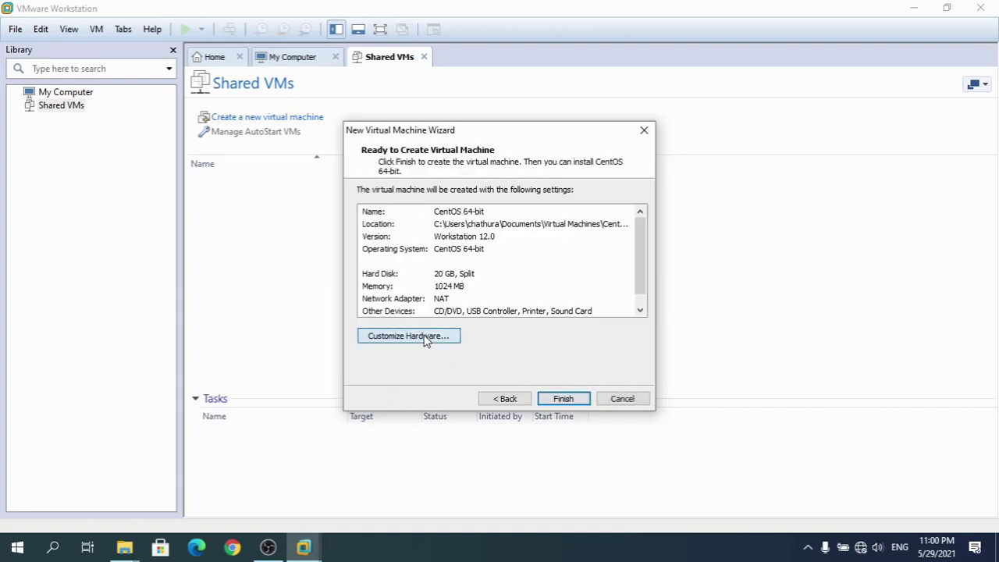
Customize the new machine's hardware to 2048 MB memory and 2 processors
left_click(425, 340)
left_click_drag(557, 245, 559, 233)
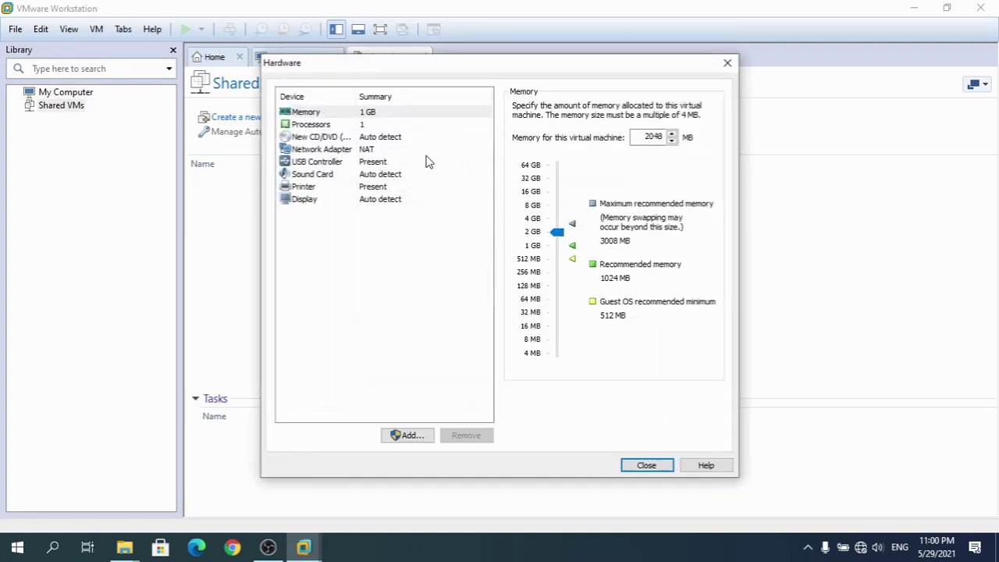
left_click(311, 125)
left_click(681, 109)
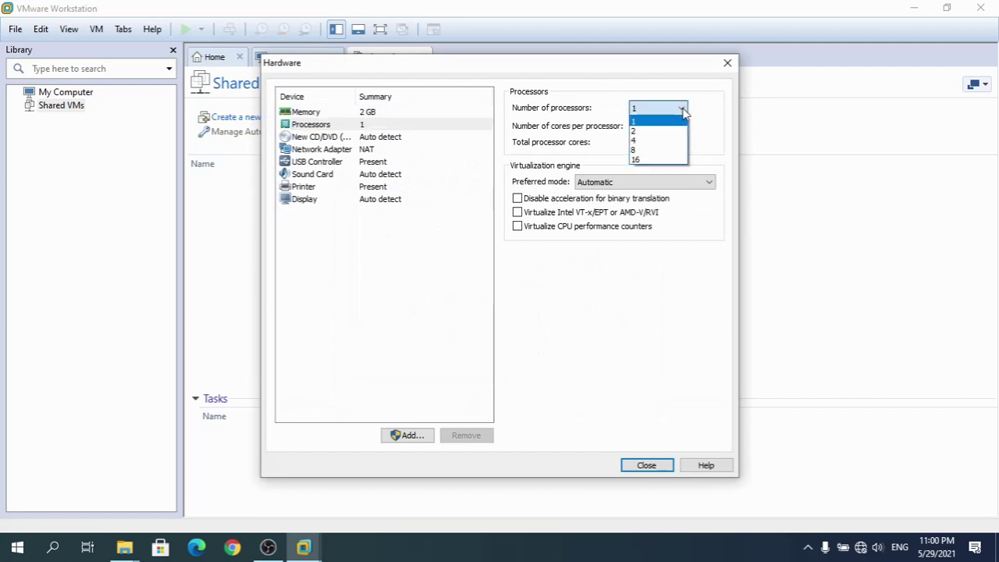
left_click(648, 131)
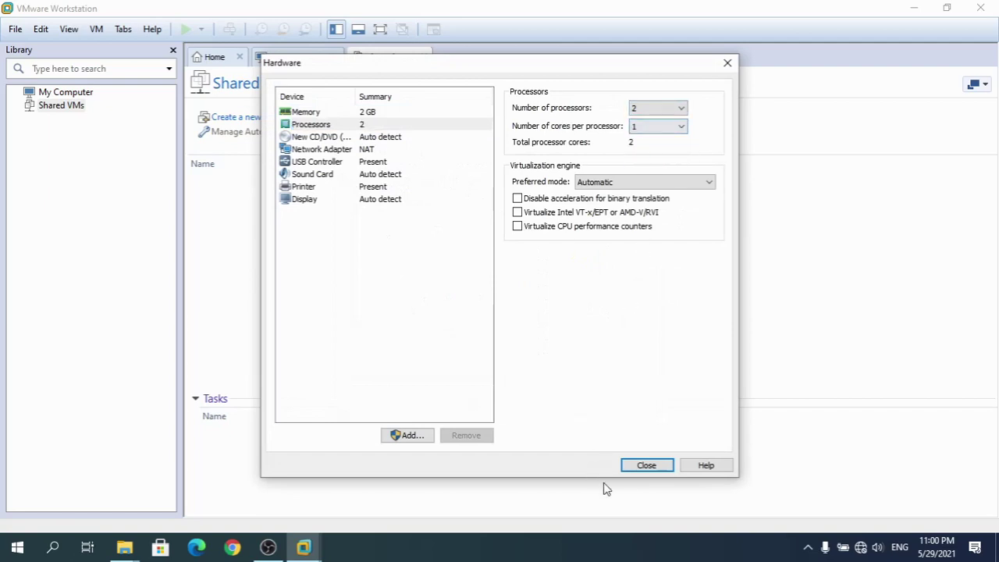
left_click(646, 468)
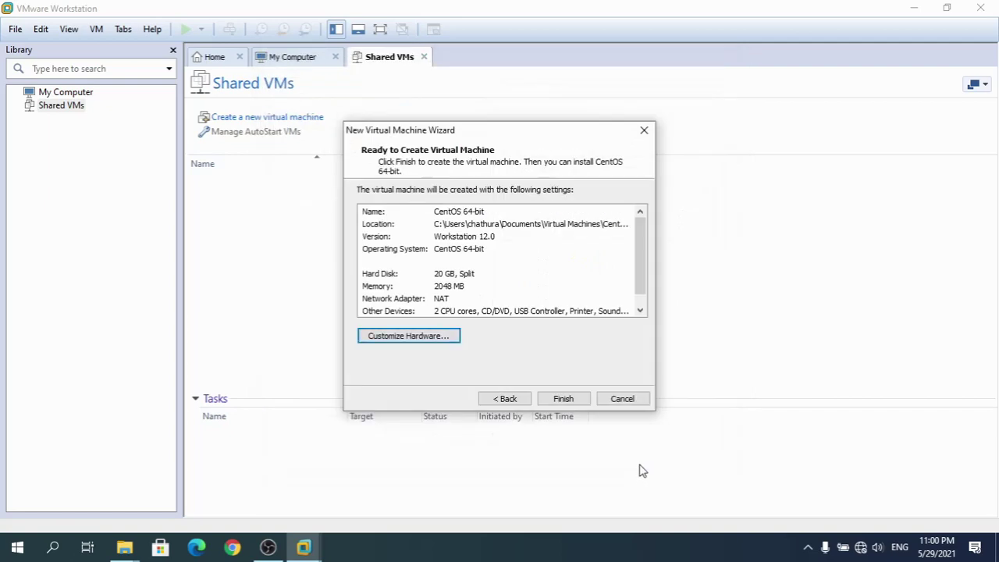
Finish creating the VM and select CentOS 64-bit in the library
left_click(564, 398)
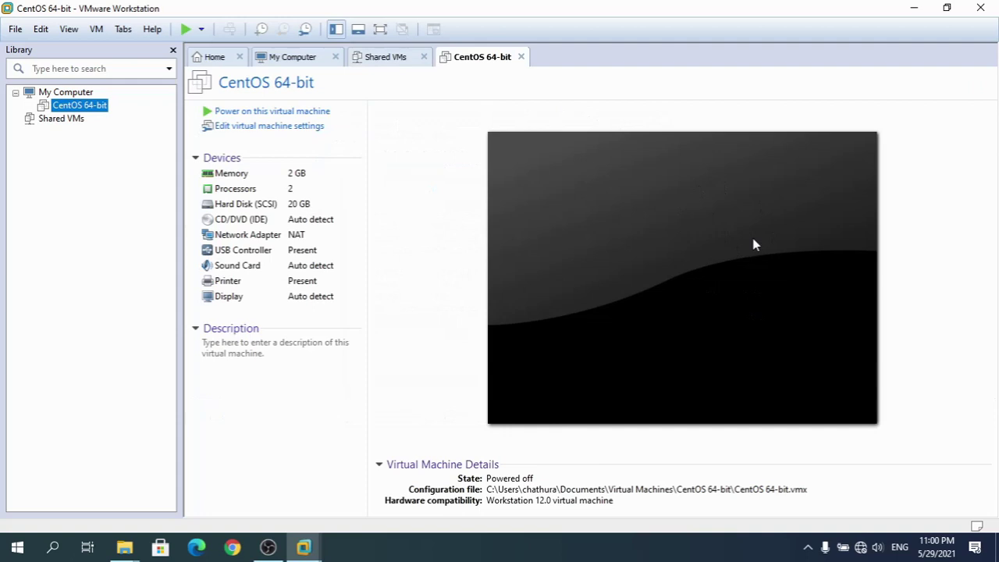
left_click(74, 118)
left_click(80, 104)
In the CentOS 64-bit VM's settings, set the CD/DVD (IDE) drive to use an ISO image file
right_click(94, 111)
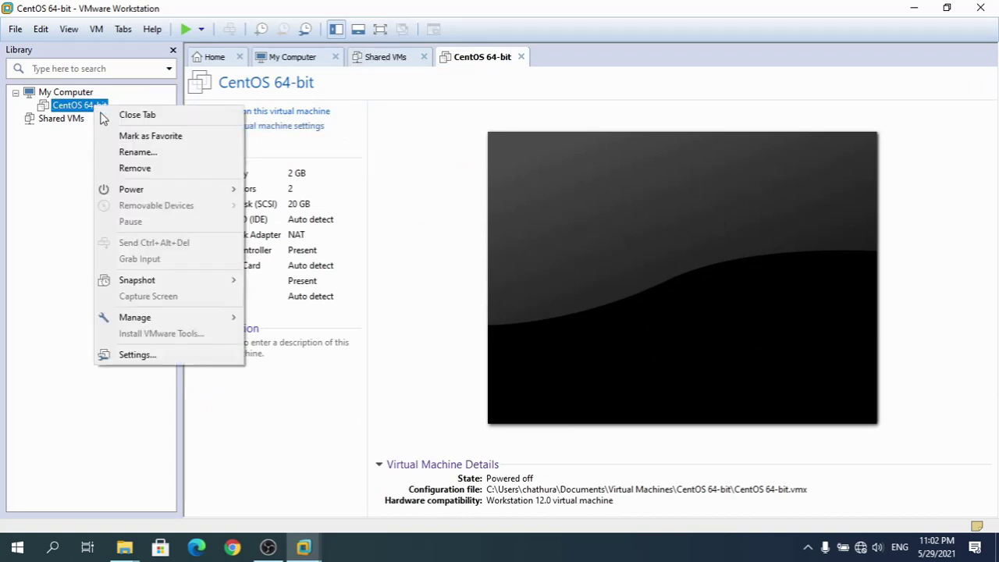
left_click(174, 361)
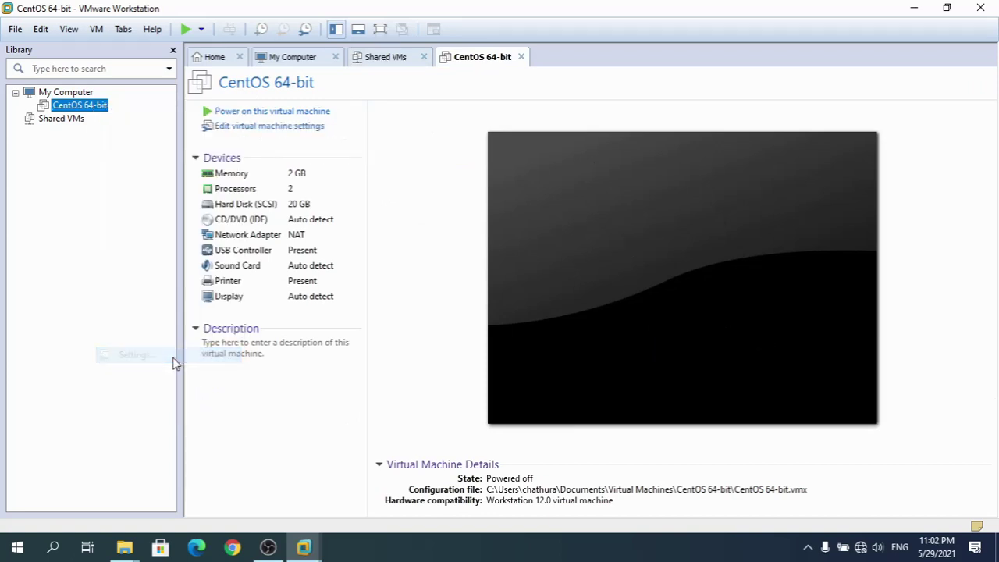
key("ctrl+d")
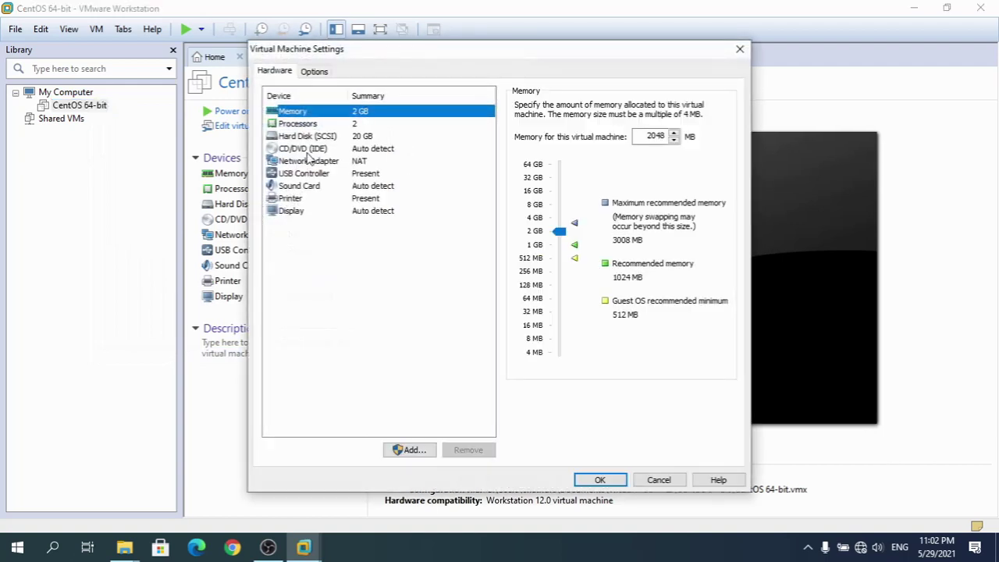
left_click(309, 151)
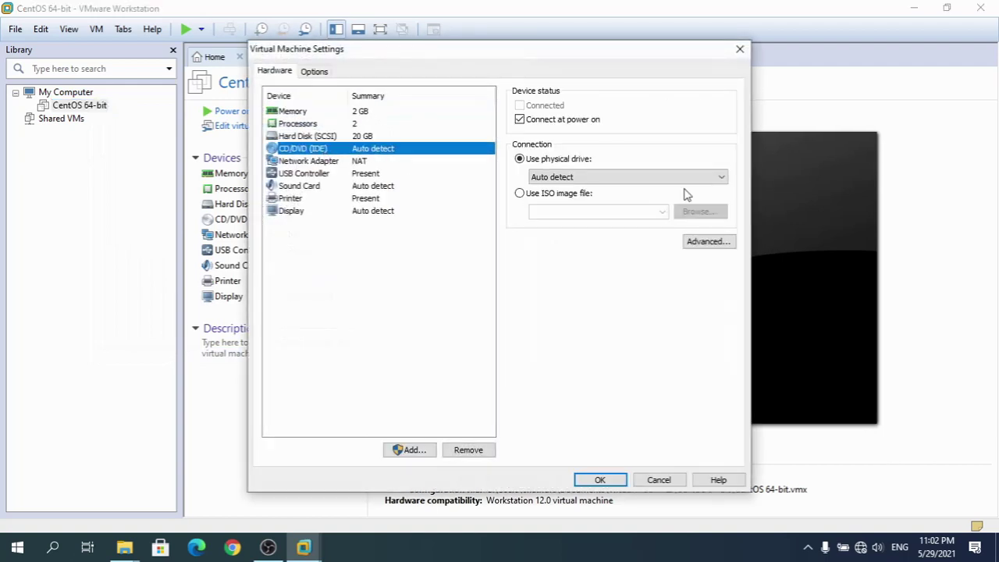
left_click(520, 193)
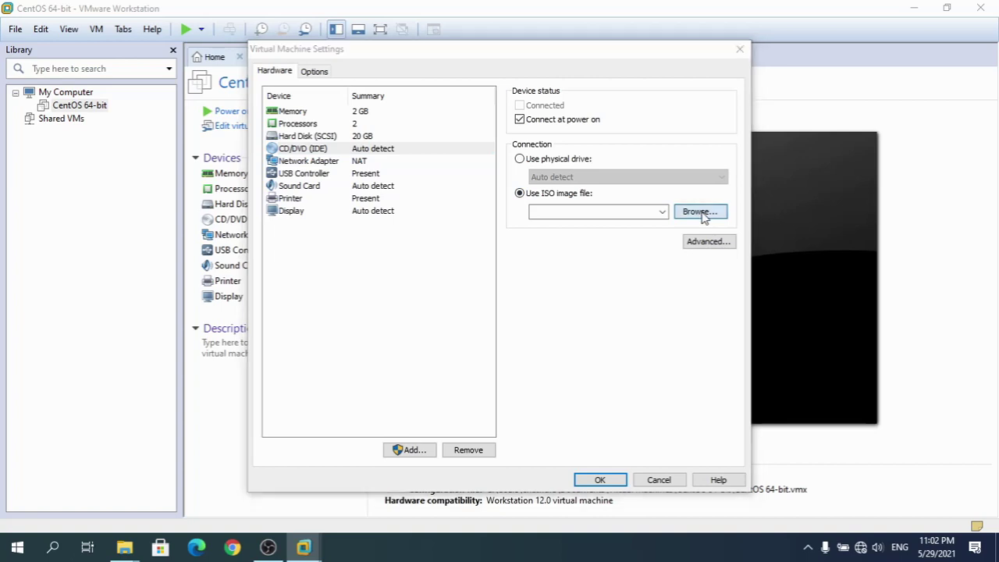
Attach CentOS-8-x86_64-1905-dvd1.iso from D:\Software and save the settings
left_click(701, 213)
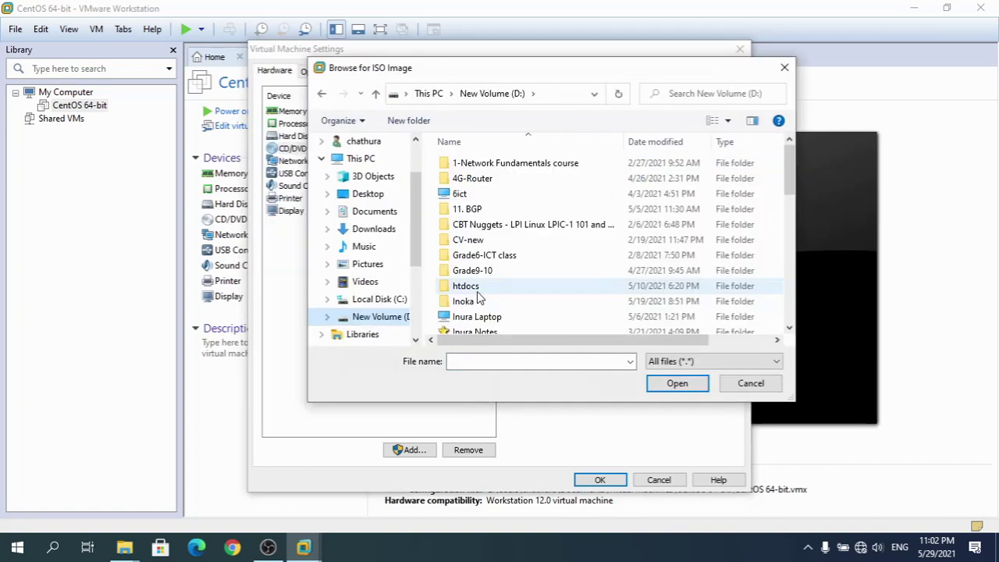
left_click(476, 289)
scroll(475, 289, "down", 6)
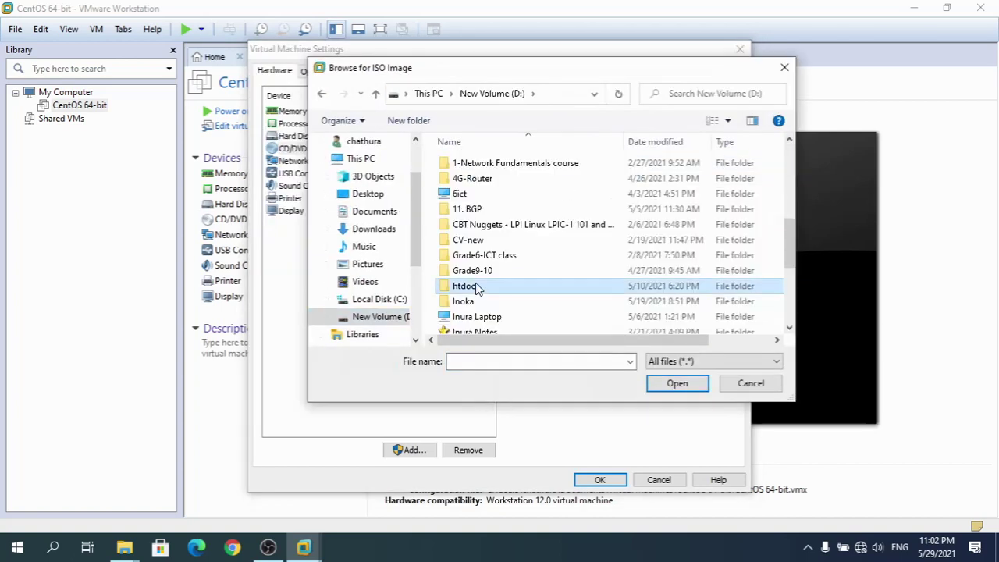
double_click(492, 159)
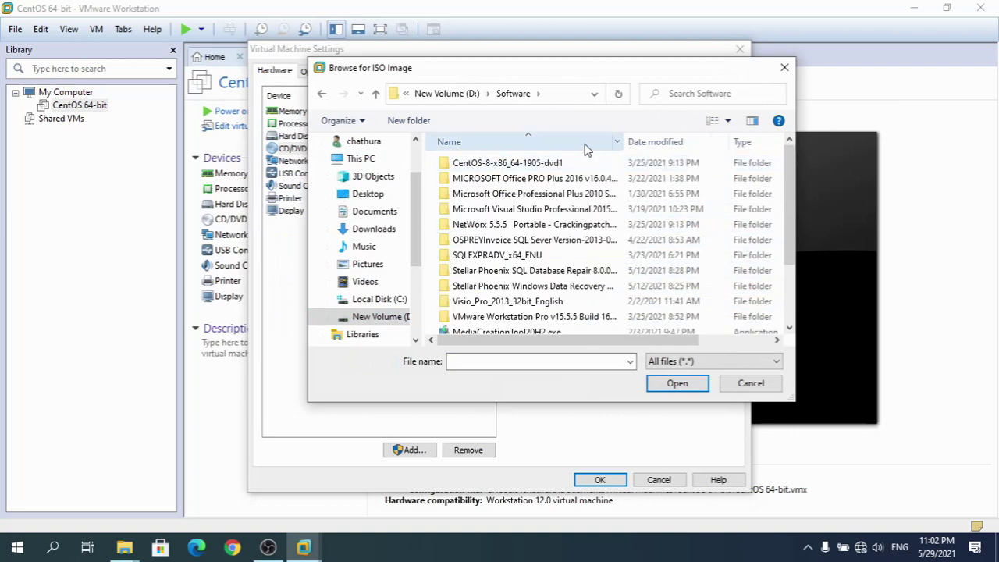
double_click(500, 164)
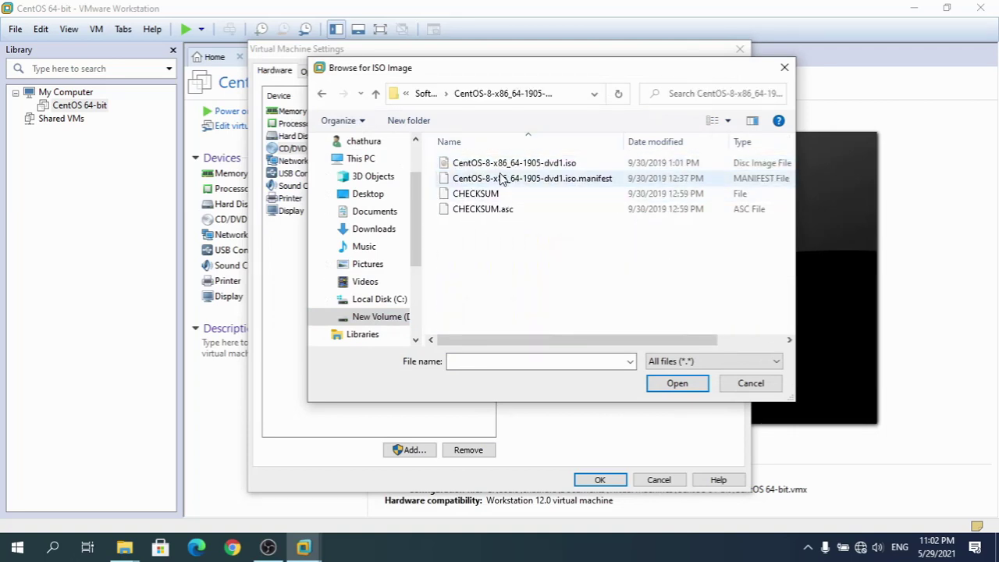
left_click(507, 165)
left_click(677, 383)
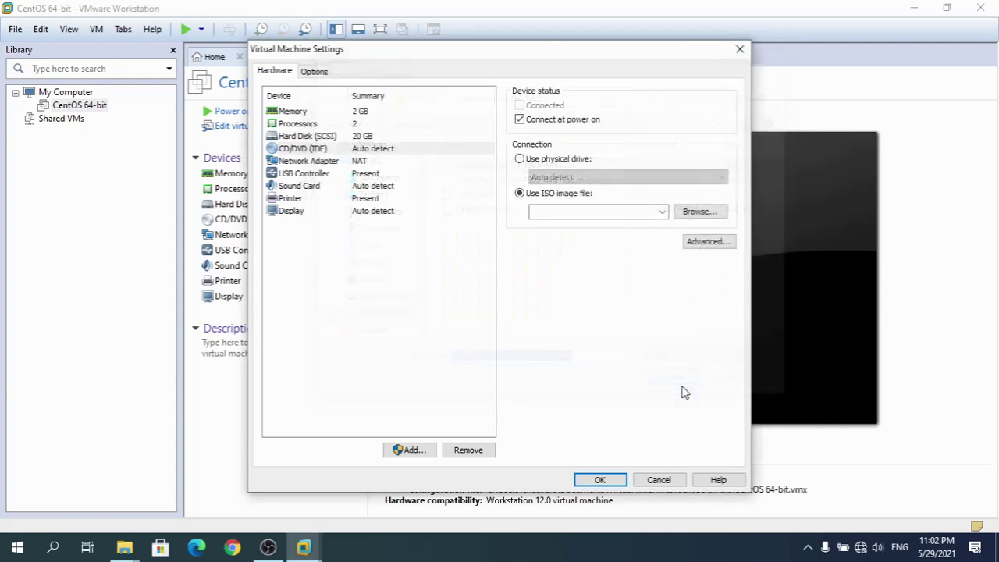
left_click(598, 480)
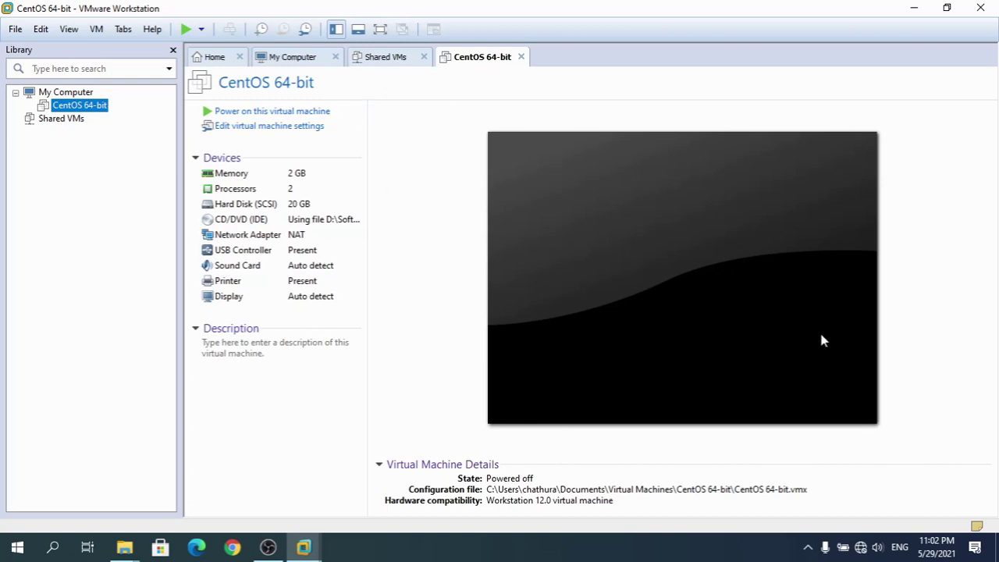
Power on the VM, close the Shared VMs tab, and highlight Install CentOS Linux 8.0.1905
left_click(262, 114)
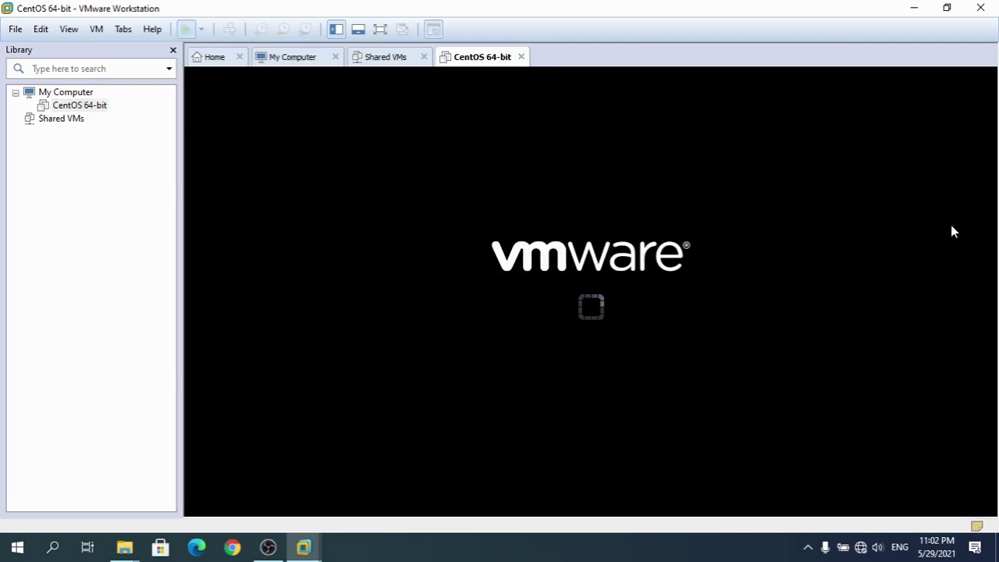
left_click(401, 61)
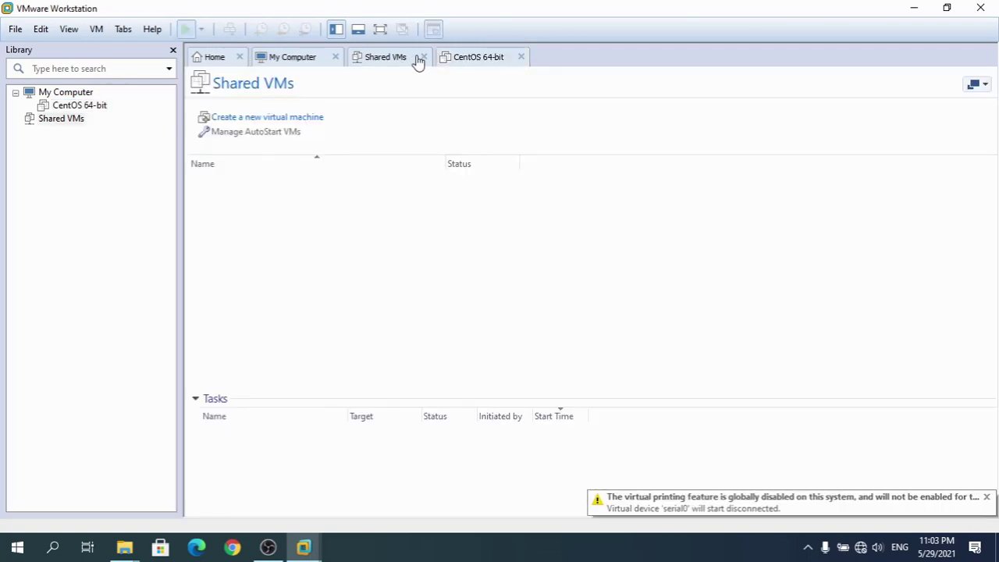
left_click(423, 58)
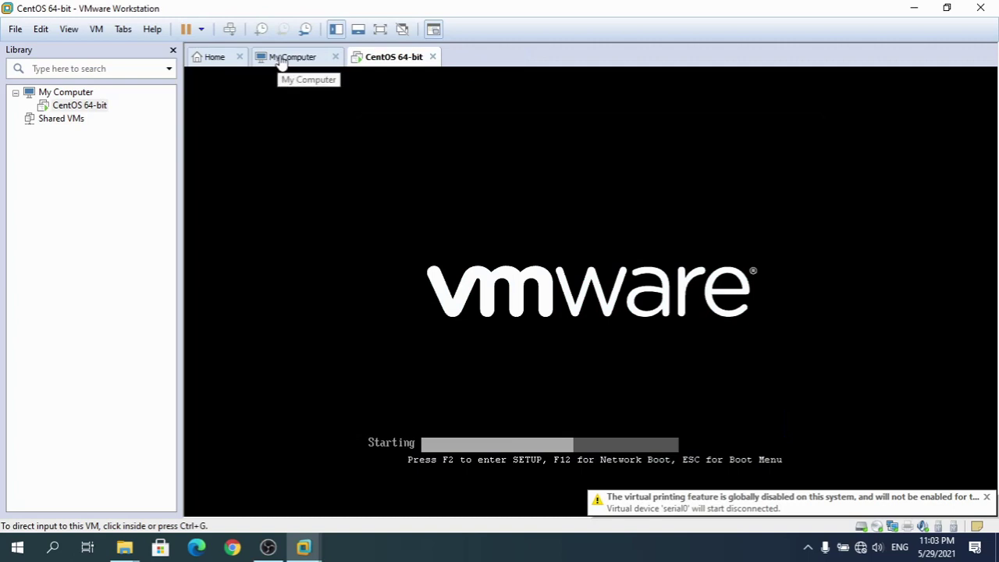
left_click(803, 246)
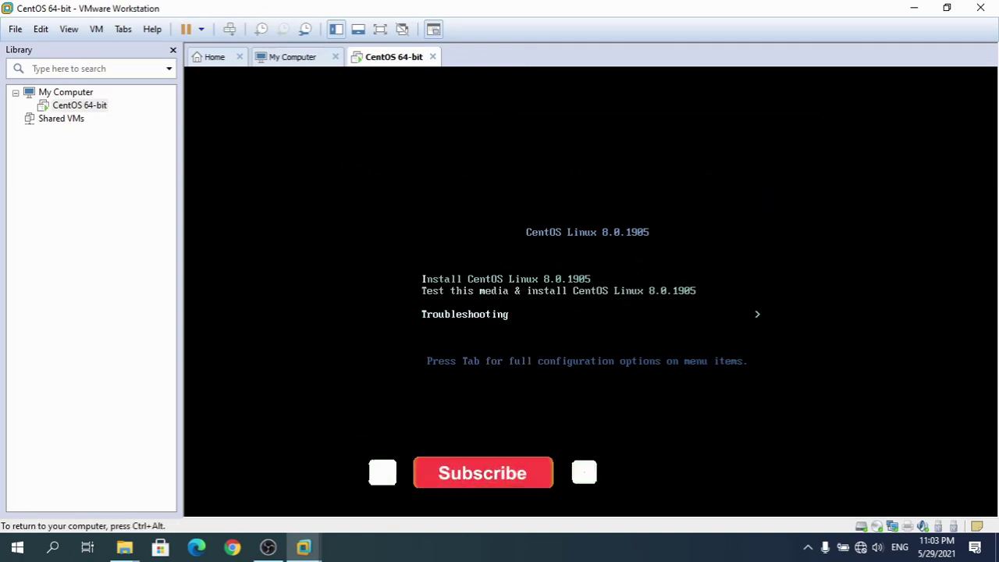
key("Up")
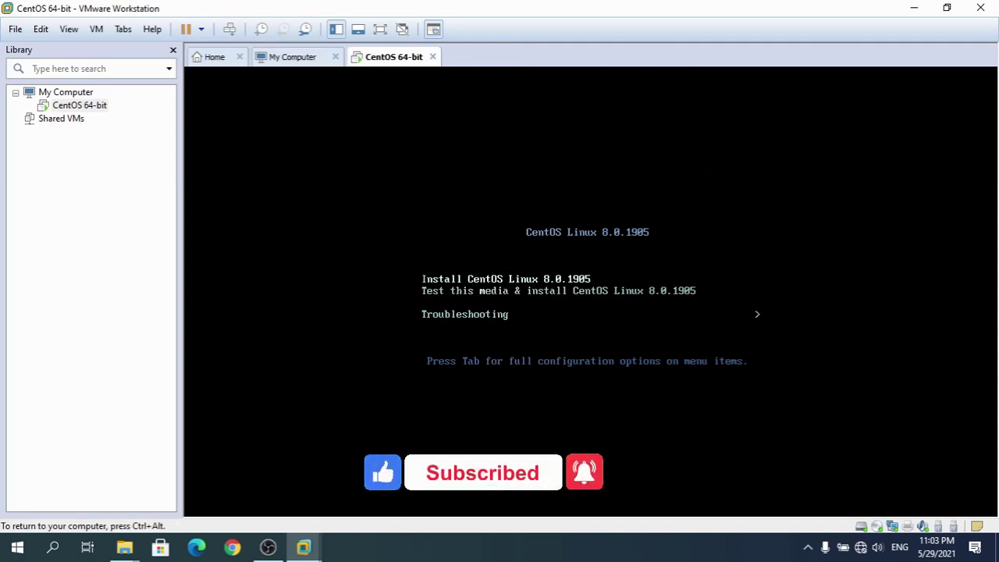
Start the installer, postpone the VMware Tools reminder, and run the VM full screen
key("Return")
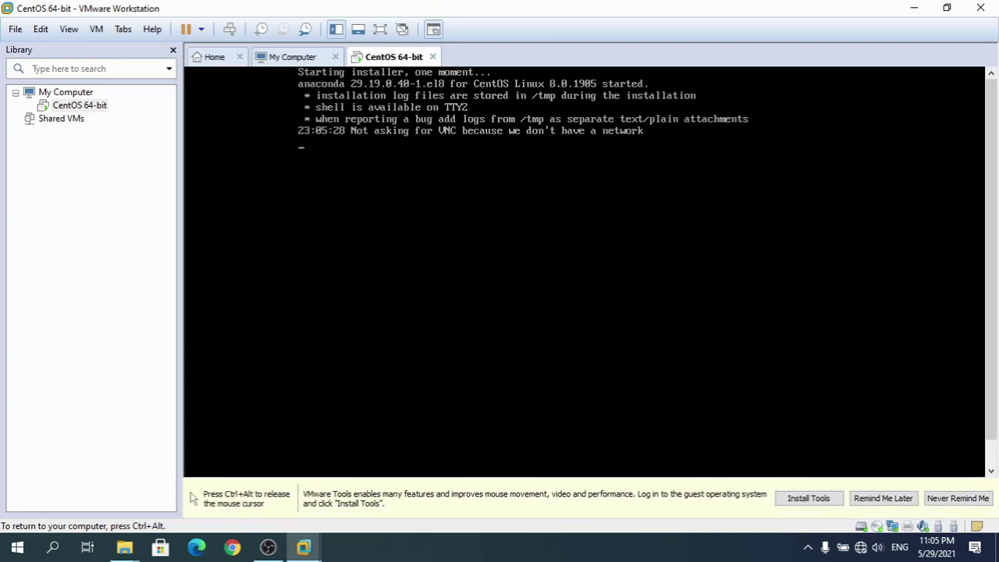
key("ctrl+alt")
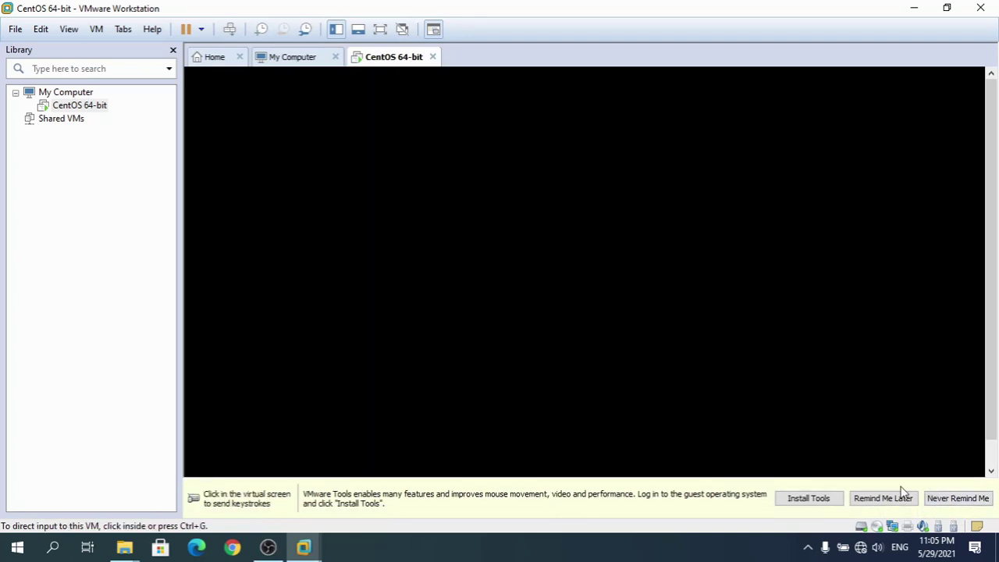
left_click(901, 498)
key("ctrl+alt+Return")
left_click(593, 280)
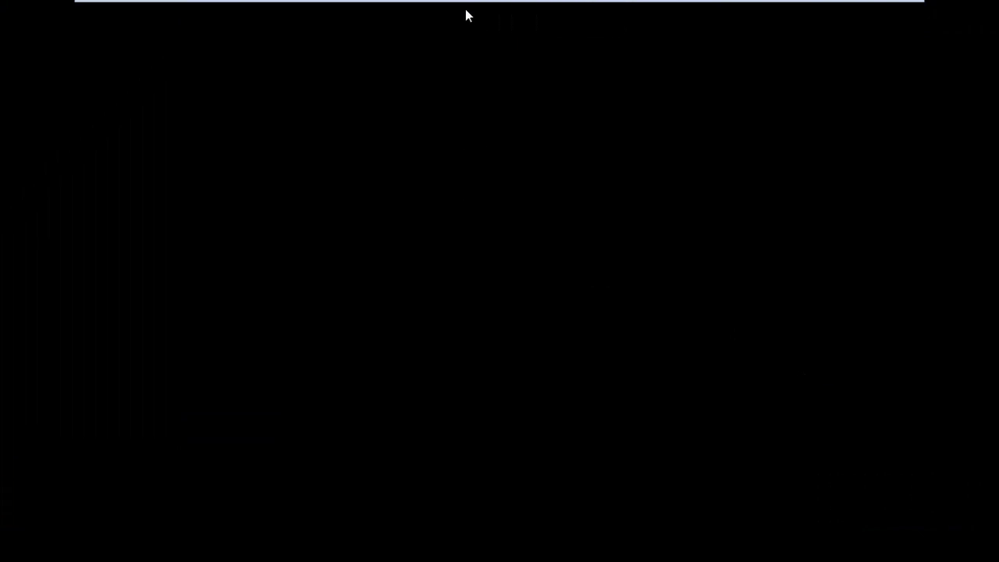
left_click(509, 174)
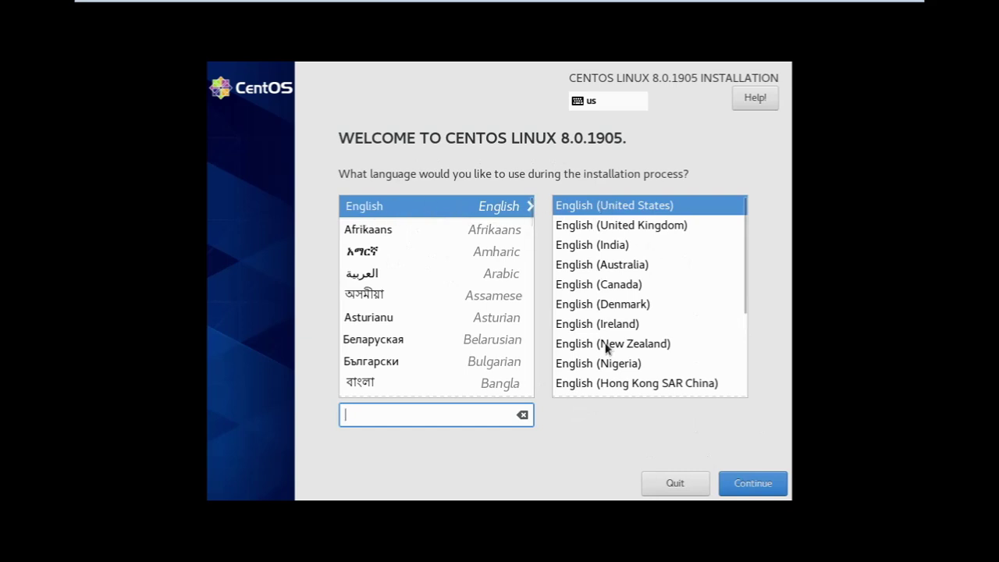
Continue from the welcome screen with English (United States) as the language
left_click(744, 489)
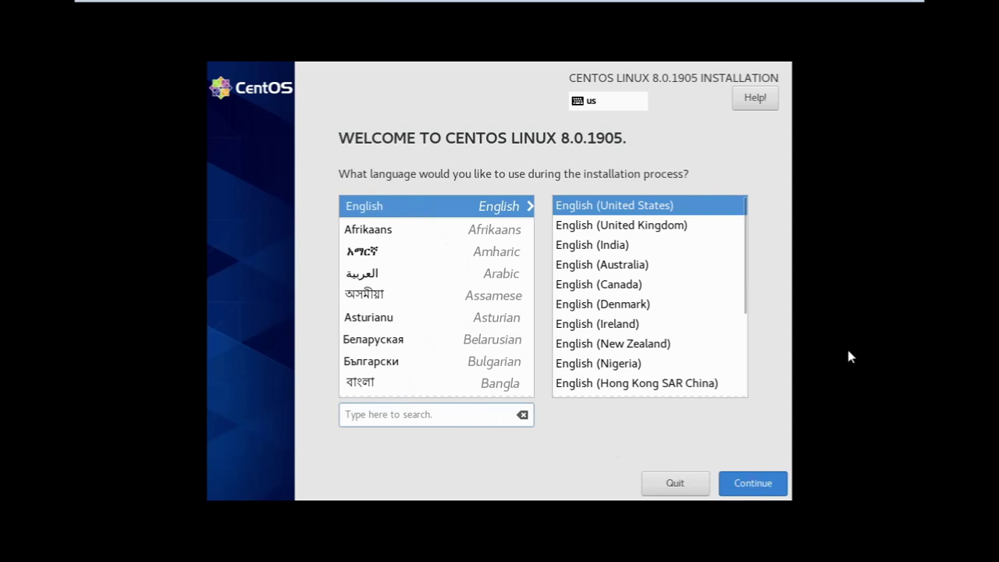
left_click(814, 410)
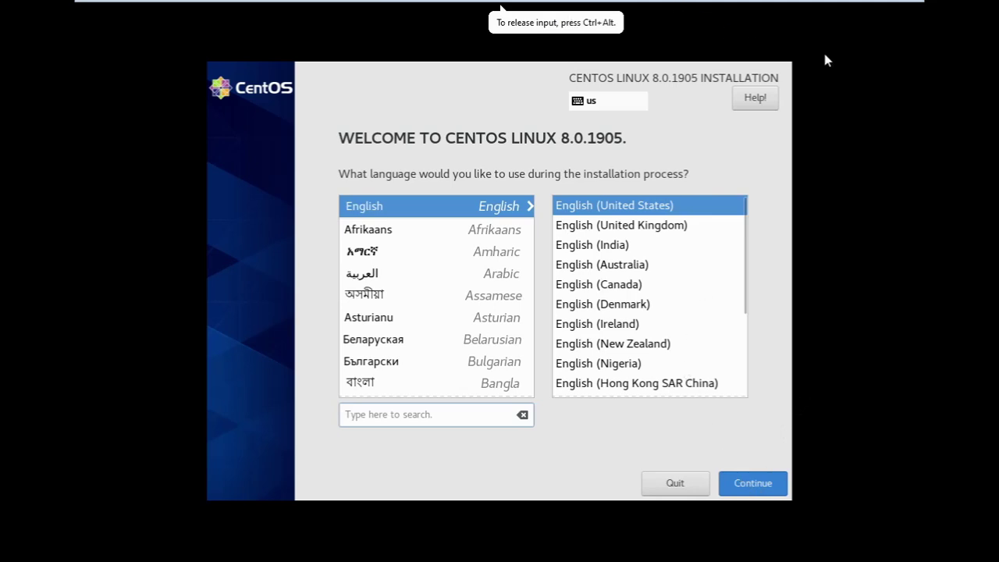
key("Return")
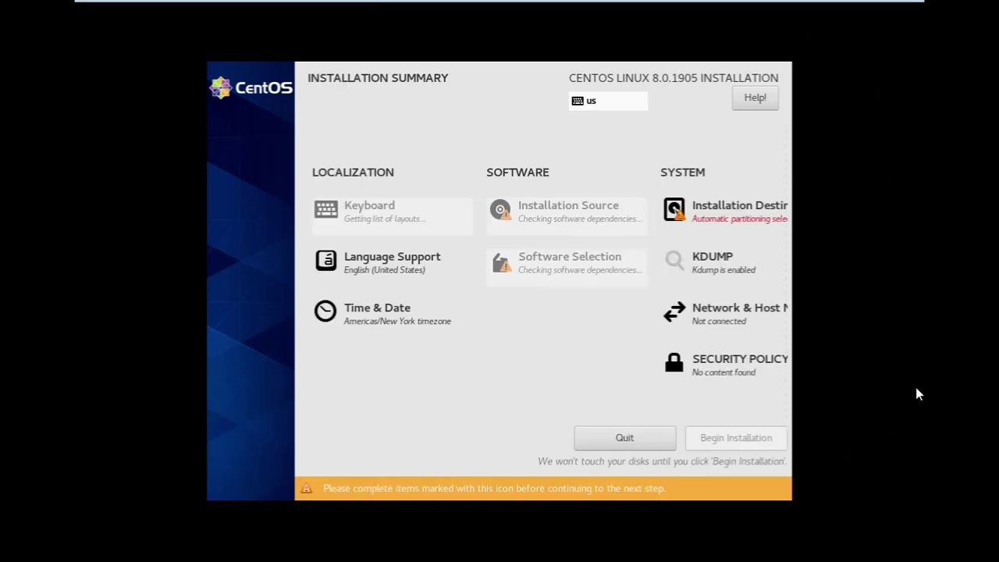
Choose the 20 GiB VMware virtual disk as installation destination with automatic partitioning
left_click(712, 224)
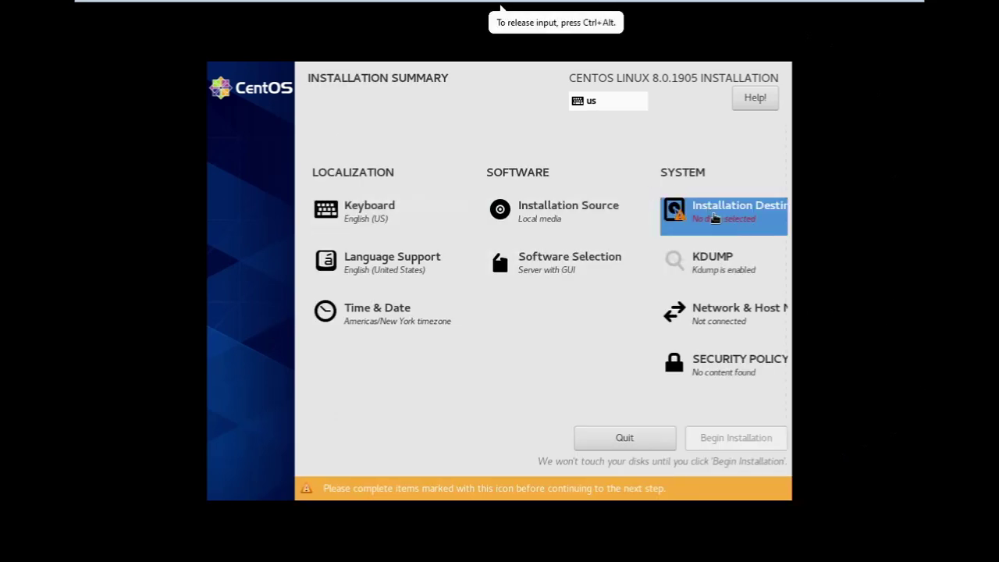
left_click(713, 214)
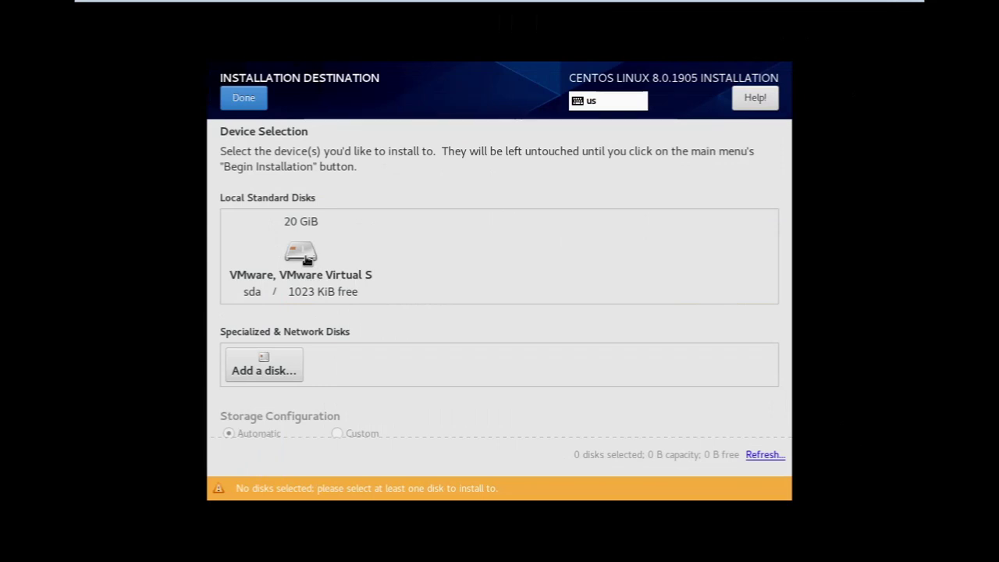
left_click(306, 260)
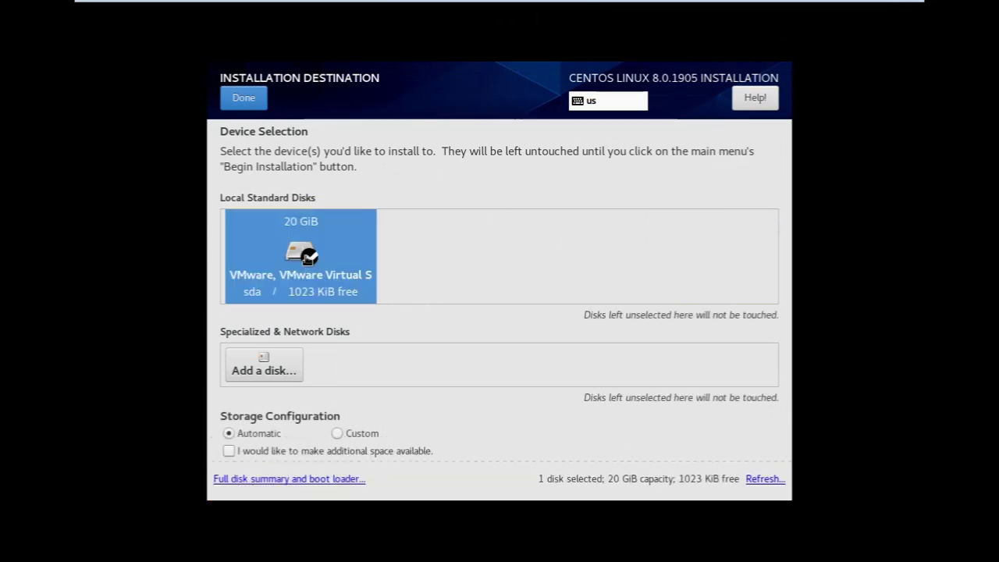
left_click(250, 107)
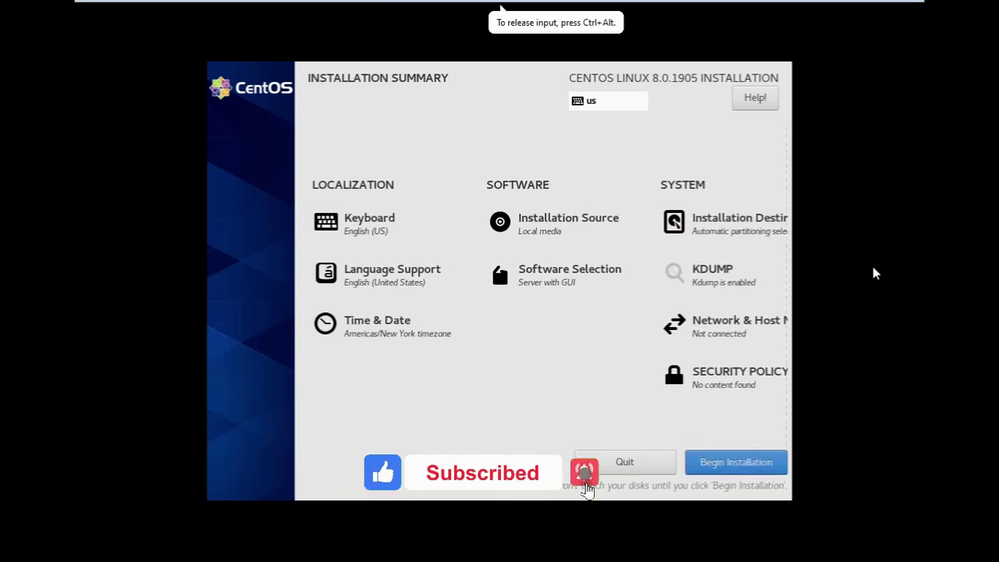
left_click(539, 231)
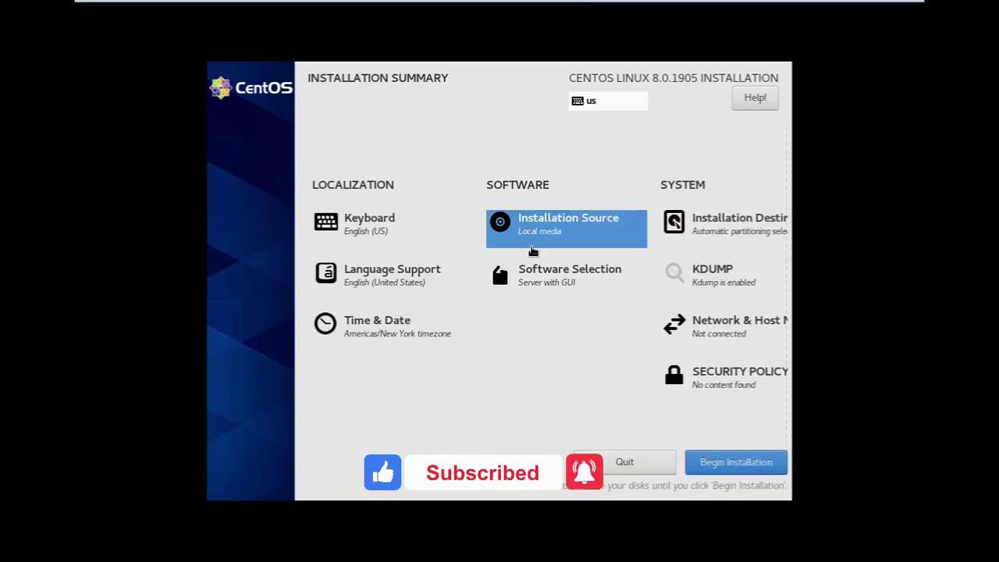
Review Software Selection and keep Server with GUI as the base environment
left_click(550, 290)
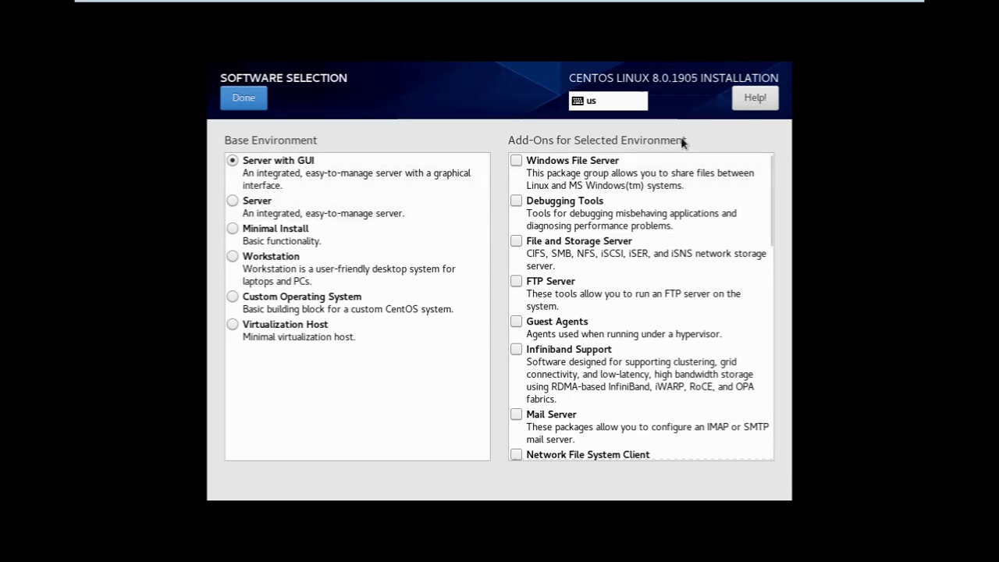
left_click(245, 102)
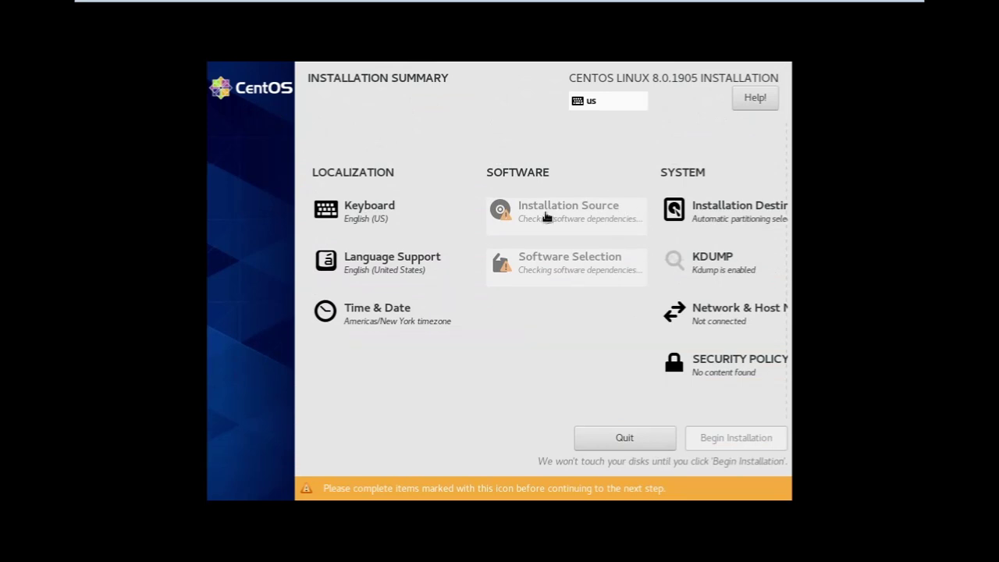
Reopen Software Selection after the dependency check and confirm Server with GUI
left_click(560, 270)
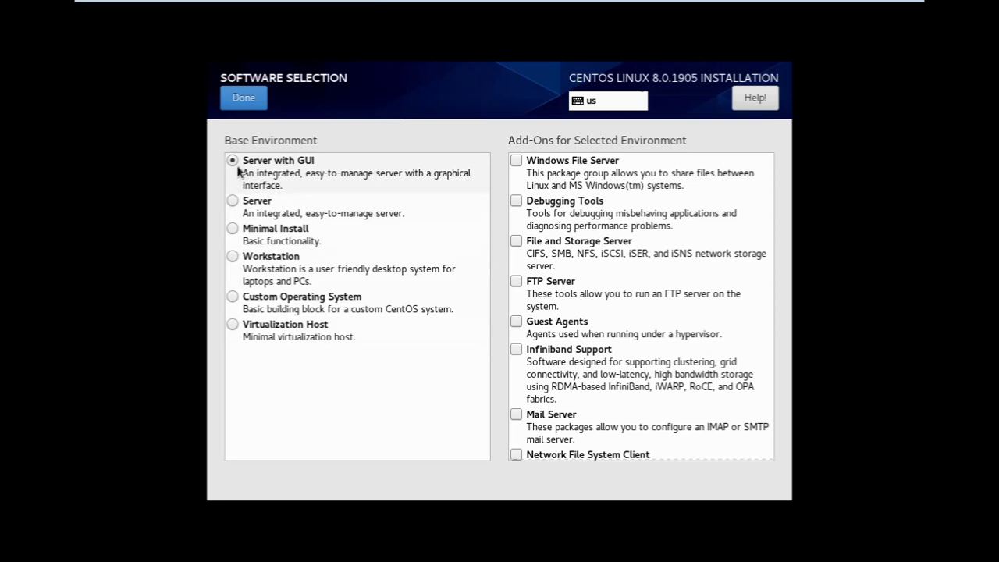
left_click(244, 101)
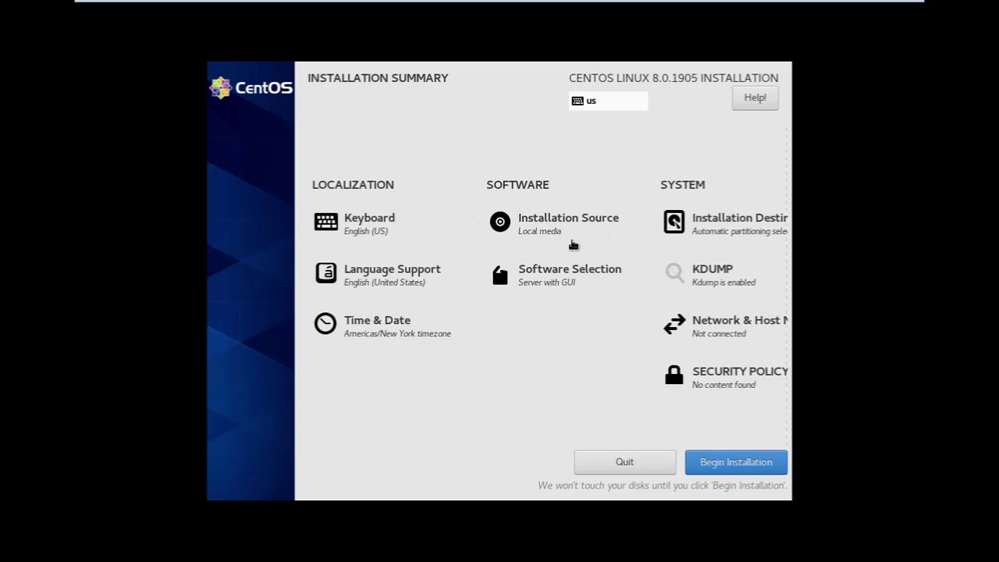
Begin installation and set the root password, entering and confirming it
left_click(736, 469)
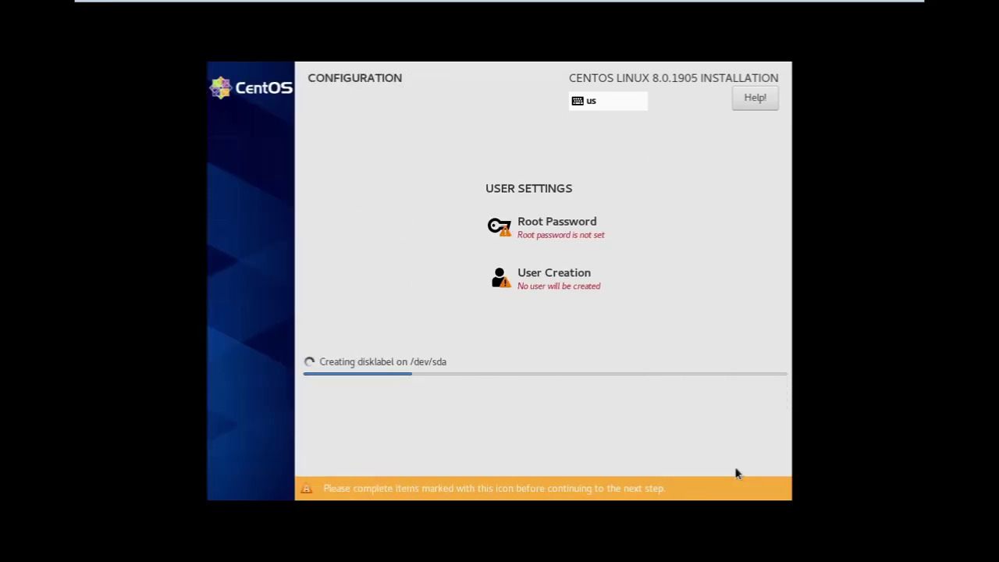
left_click(557, 229)
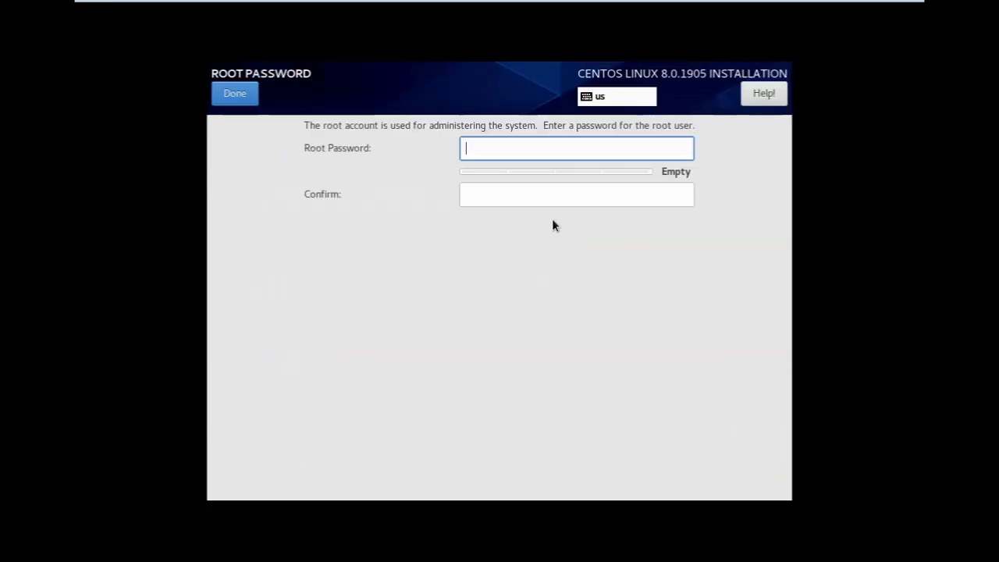
type("*****")
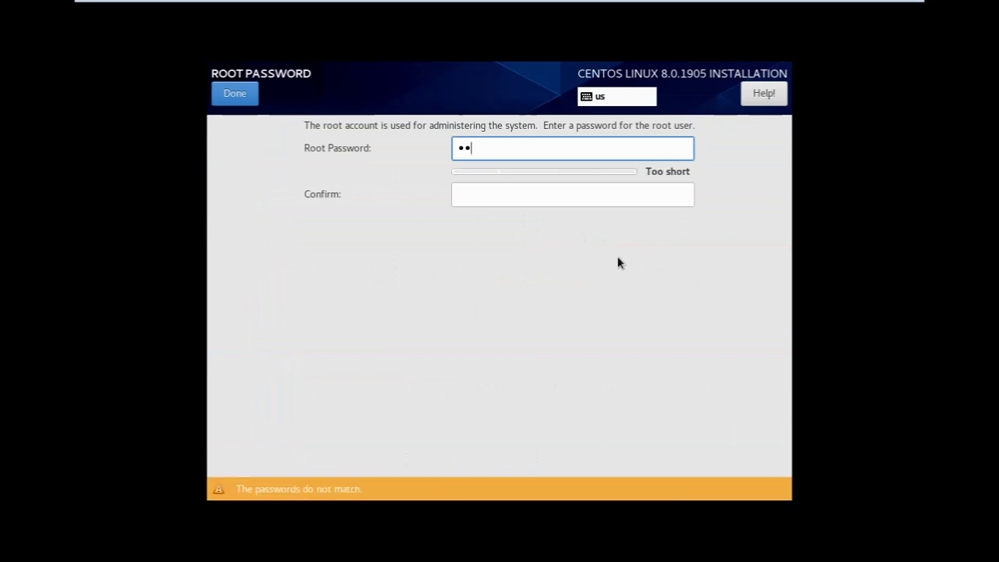
type("*****")
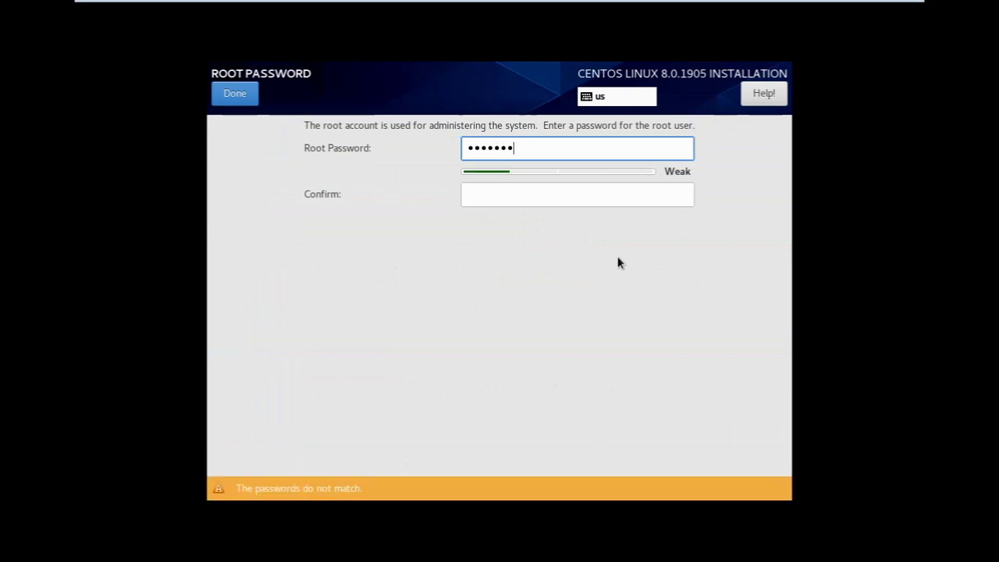
key("Tab")
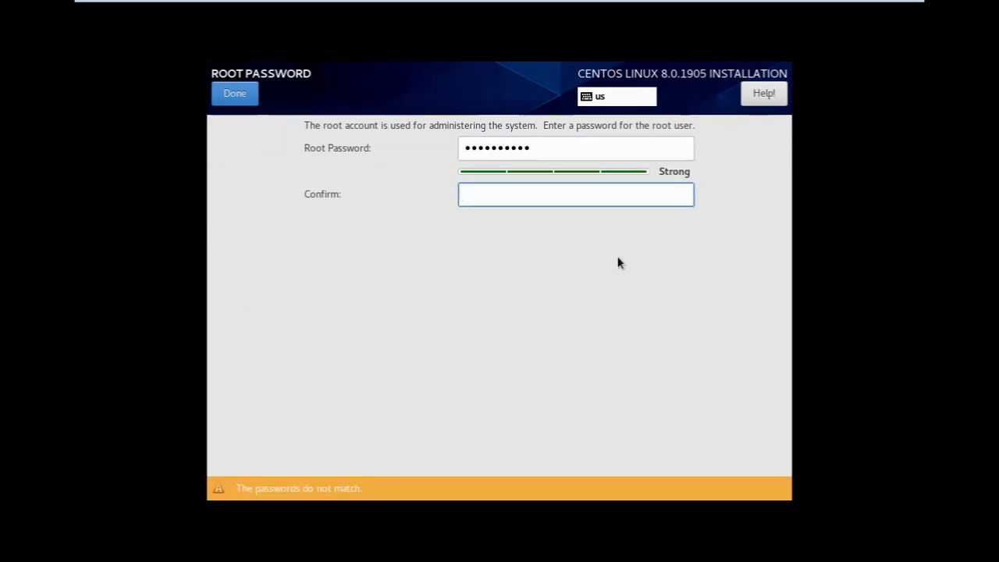
type("**********")
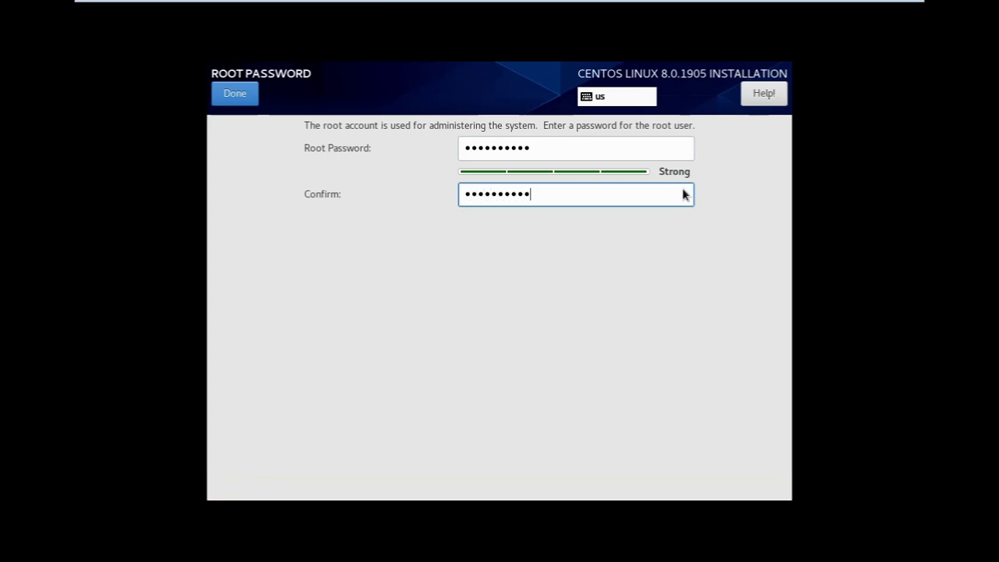
left_click(226, 96)
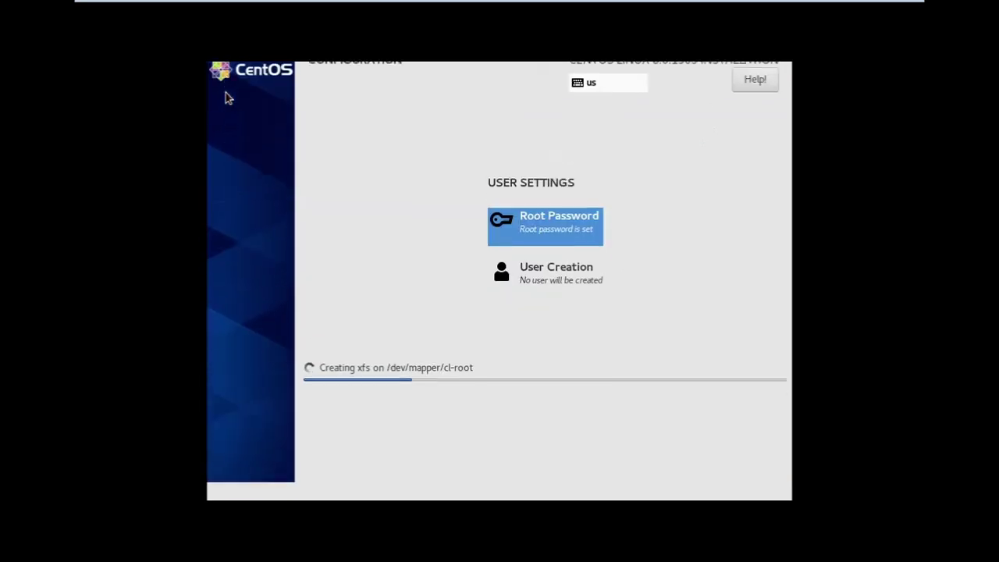
Create a regular user account by entering its full name, a password and the password confirmation
left_click(557, 298)
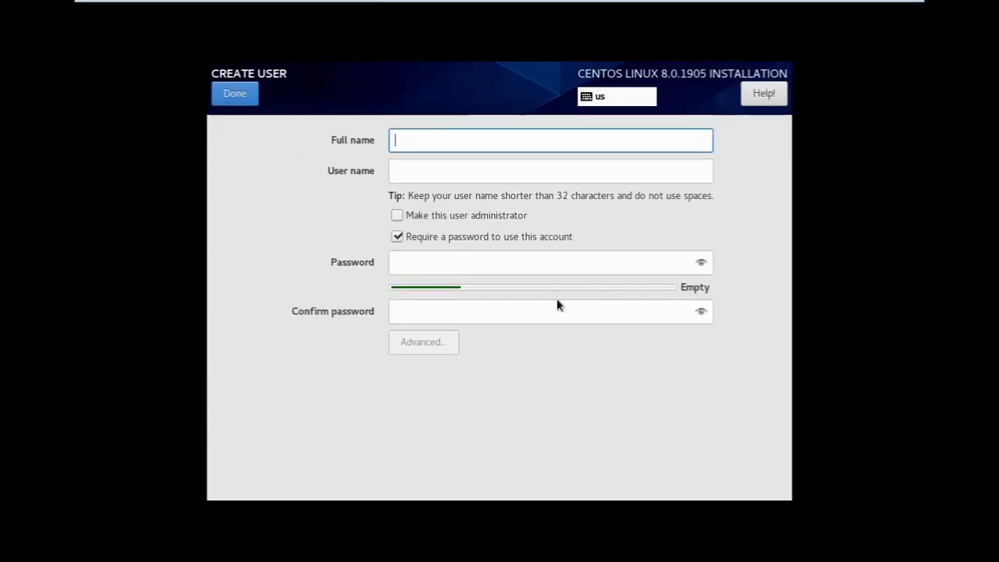
type("cns")
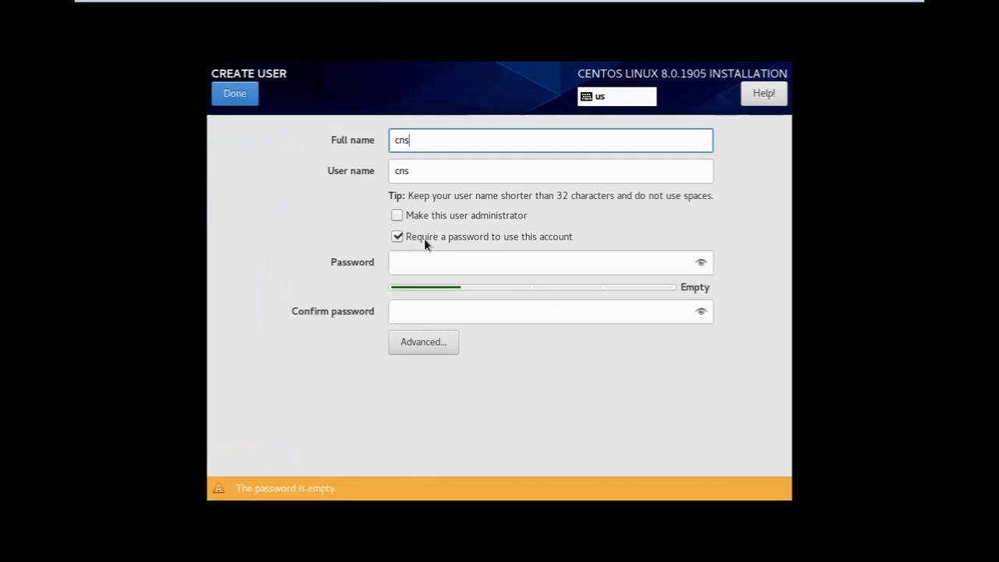
left_click(424, 262)
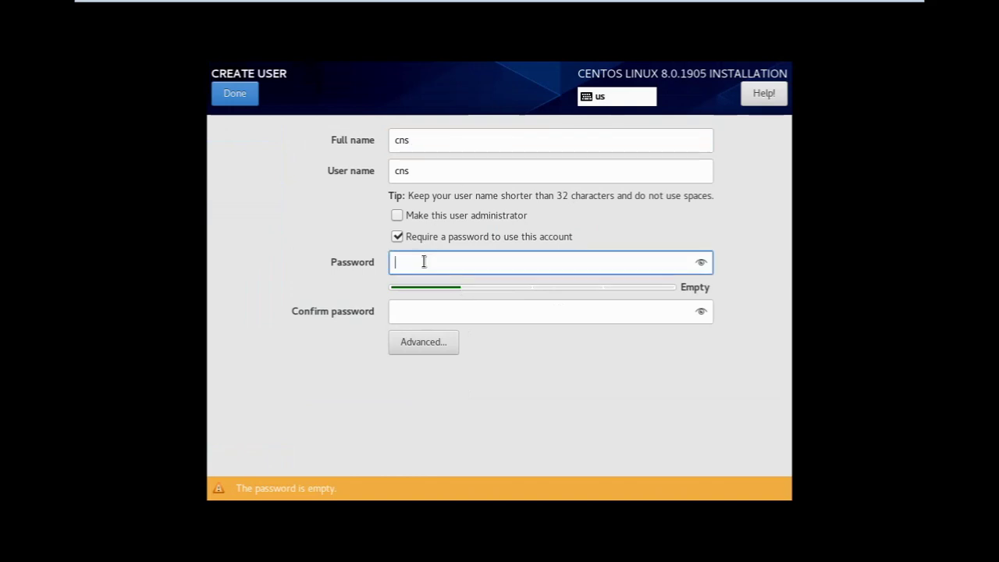
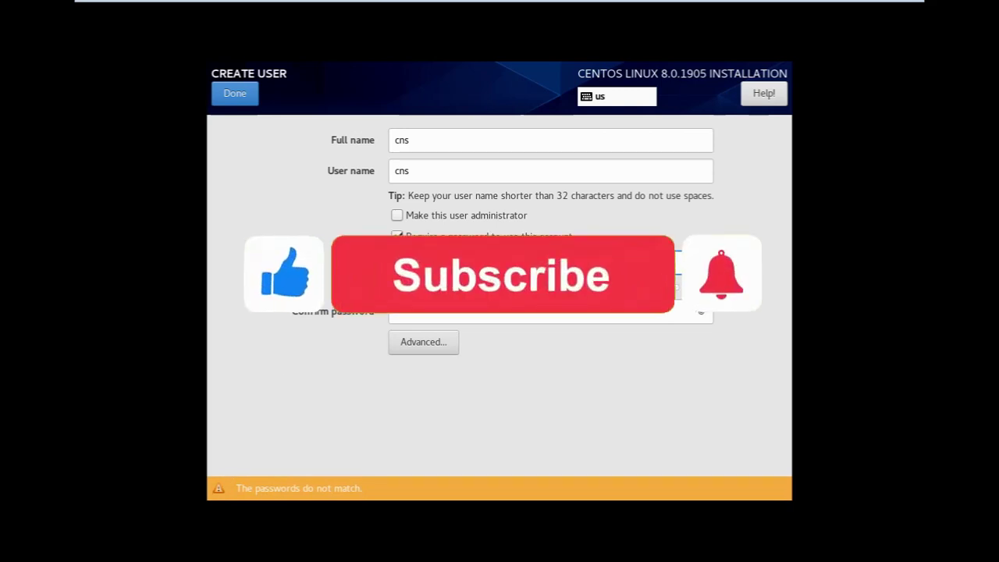
left_click(394, 313)
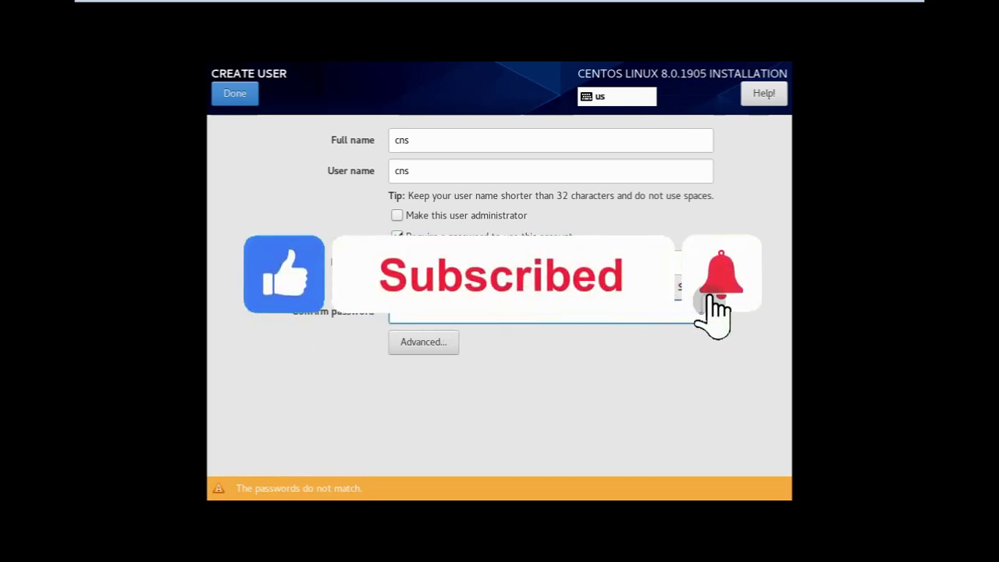
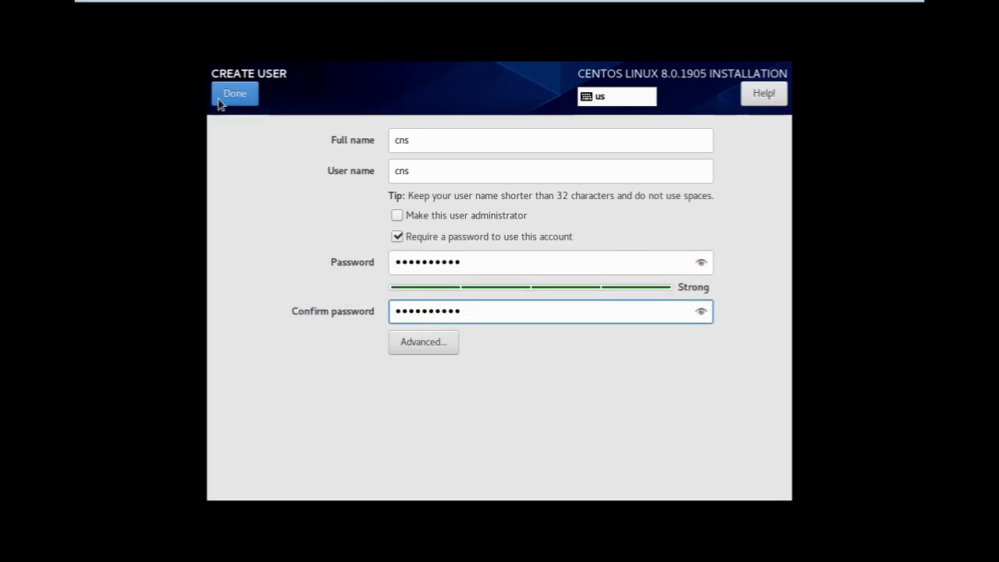
left_click(222, 102)
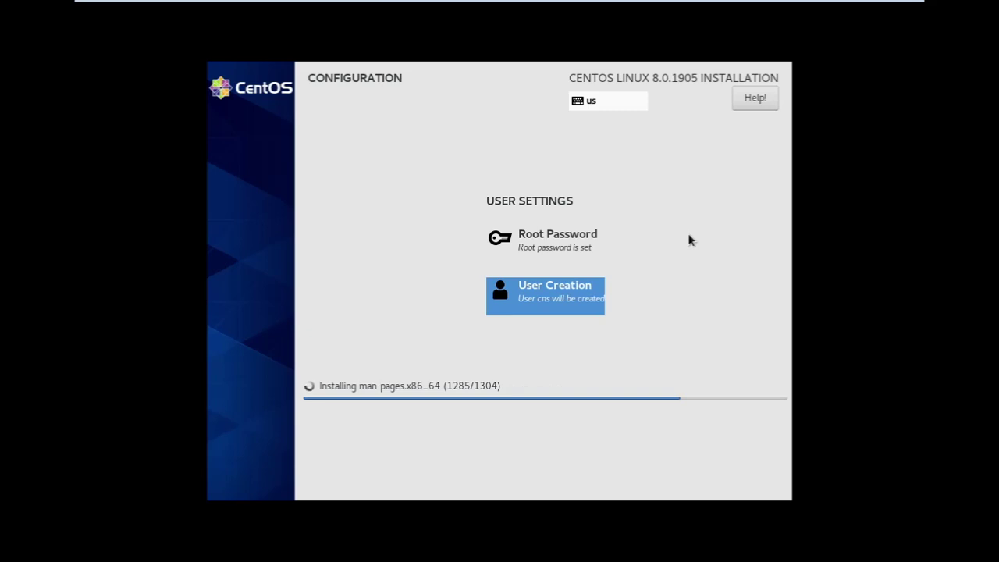
Wait for the CentOS package installation to finish and report Complete
mouse_move(375, 9)
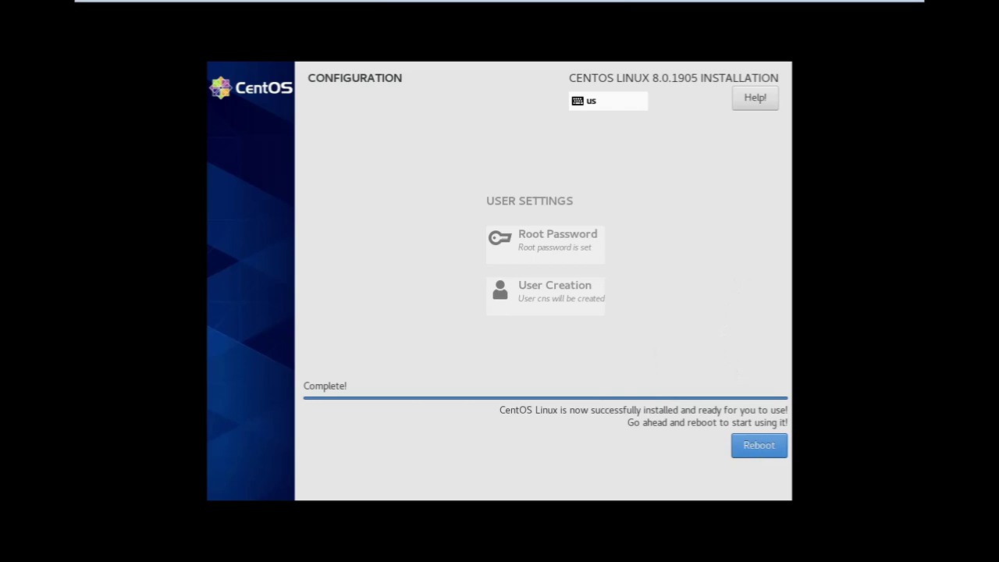
Reboot the virtual machine into the newly installed CentOS system
key("Return")
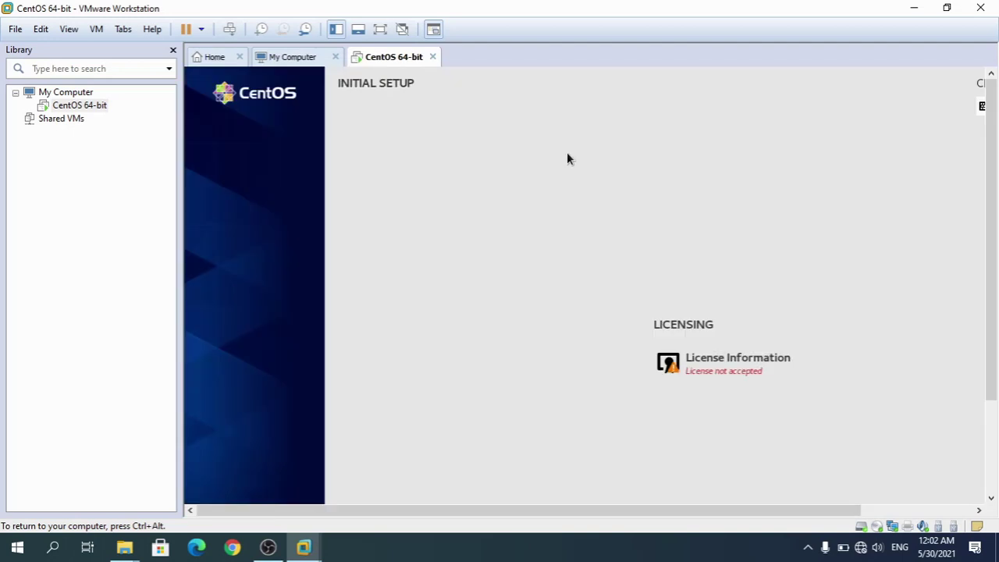
Switch the VM to full screen and open License Information in Initial Setup
left_click(381, 33)
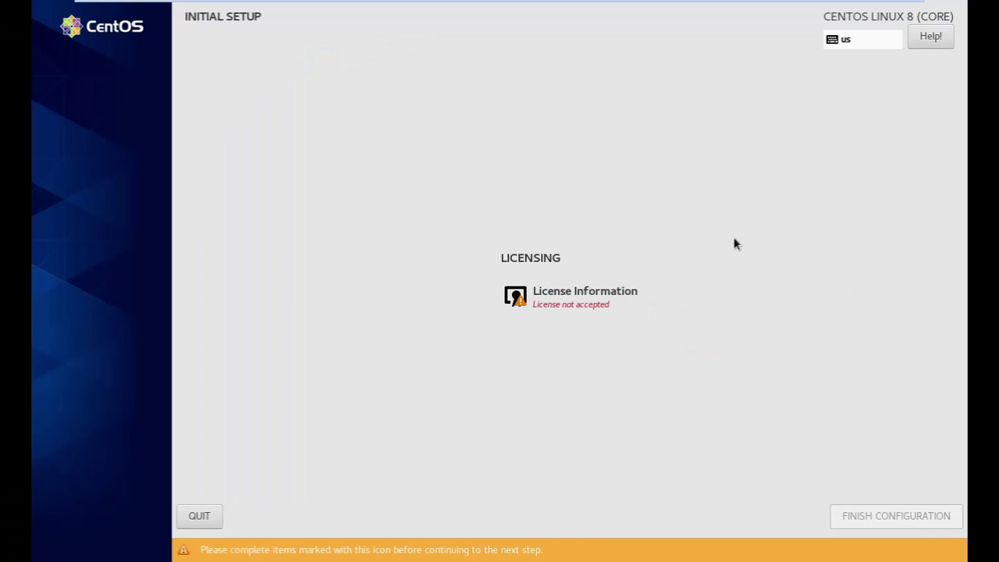
left_click(606, 303)
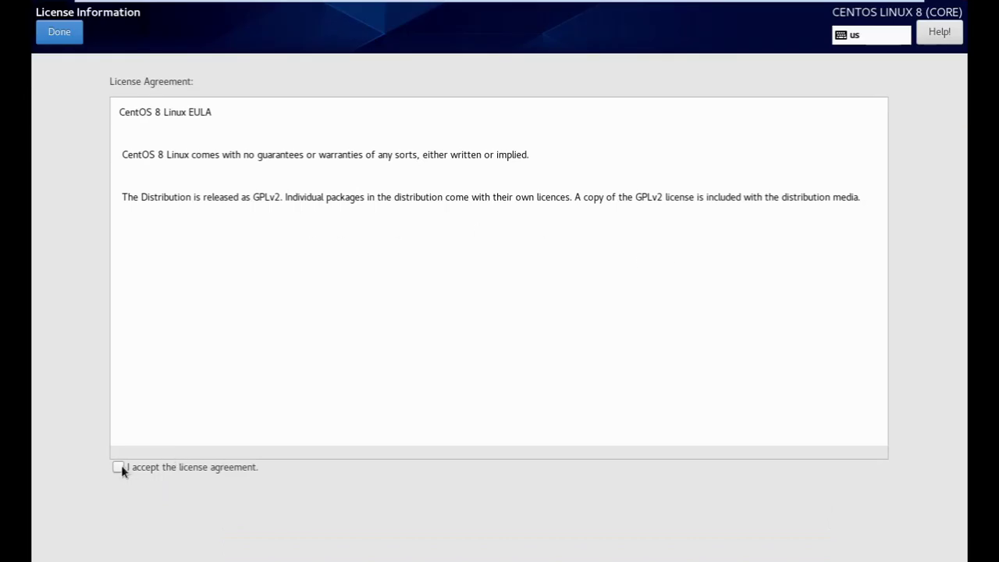
Accept the CentOS license agreement, leave full screen and return to Initial Setup
left_click(125, 467)
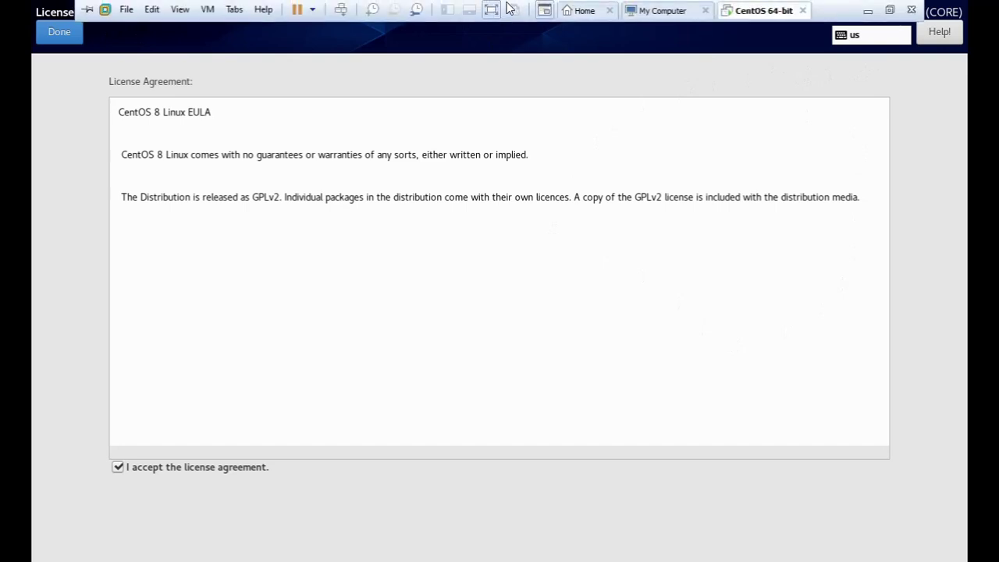
left_click(508, 11)
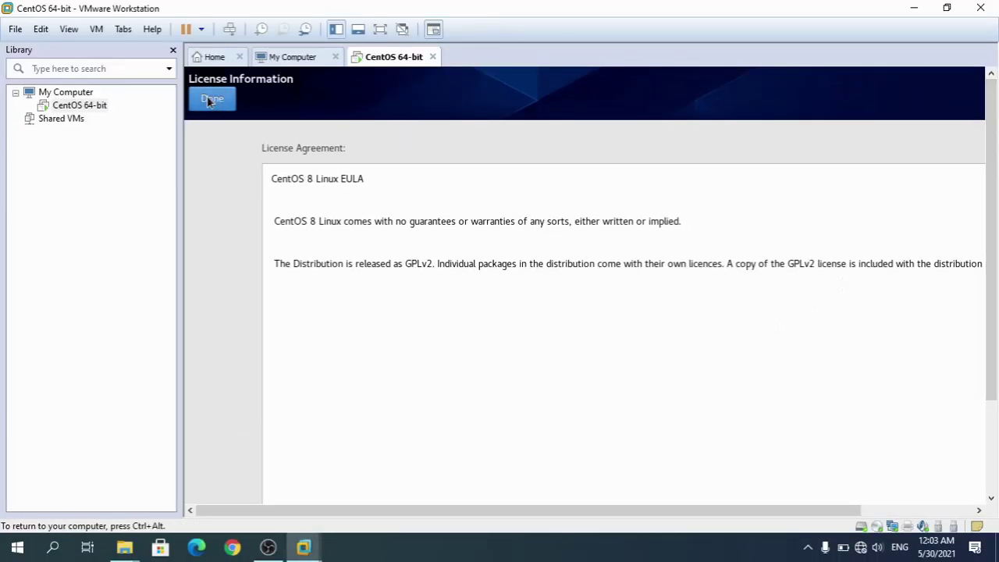
left_click(212, 99)
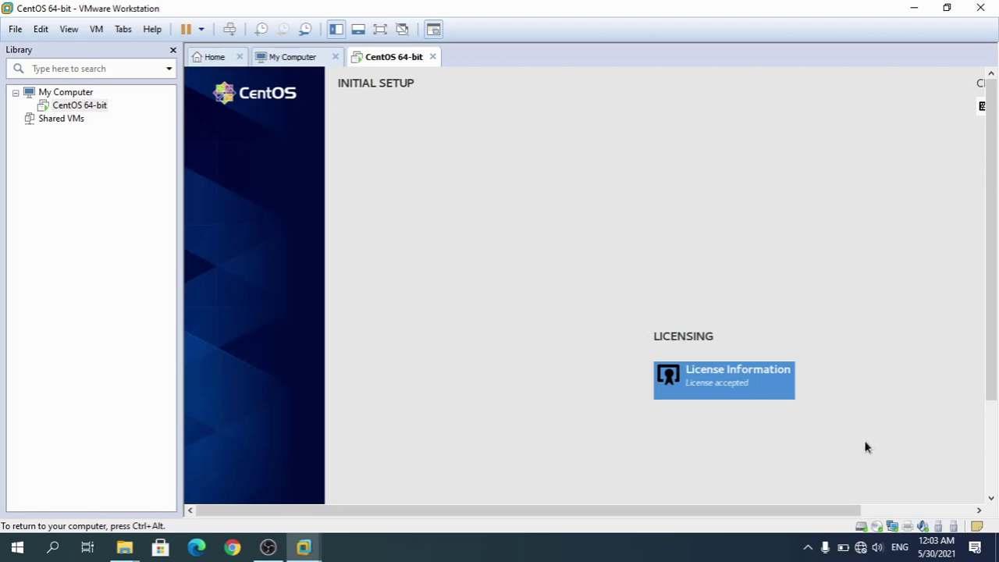
scroll(990, 186, "down", 3)
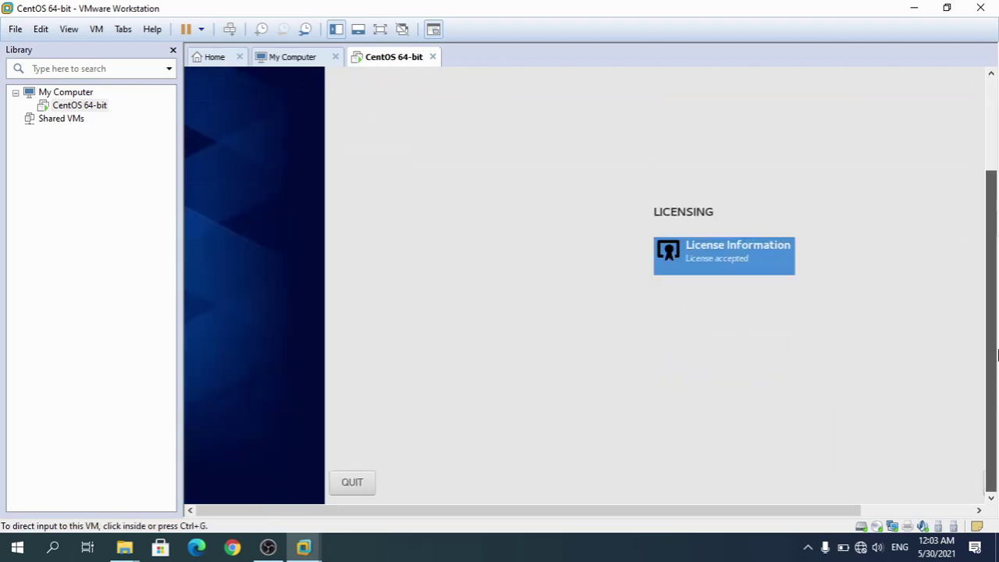